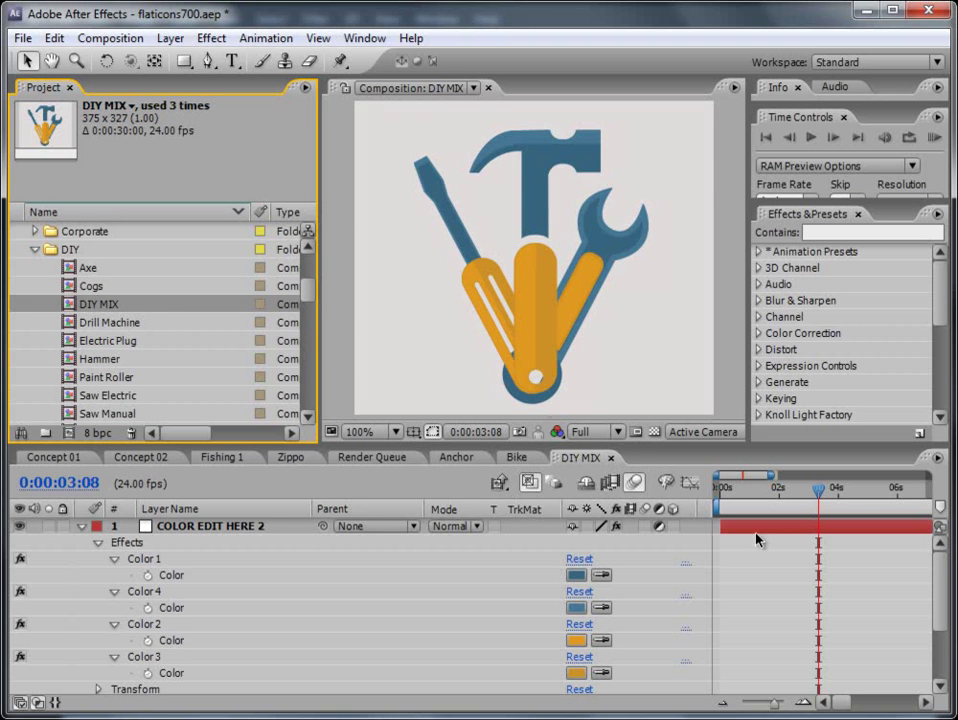
Step: Play a RAM preview of the DIY MIX tools-icon animation, then stop playback
left_click(936, 138)
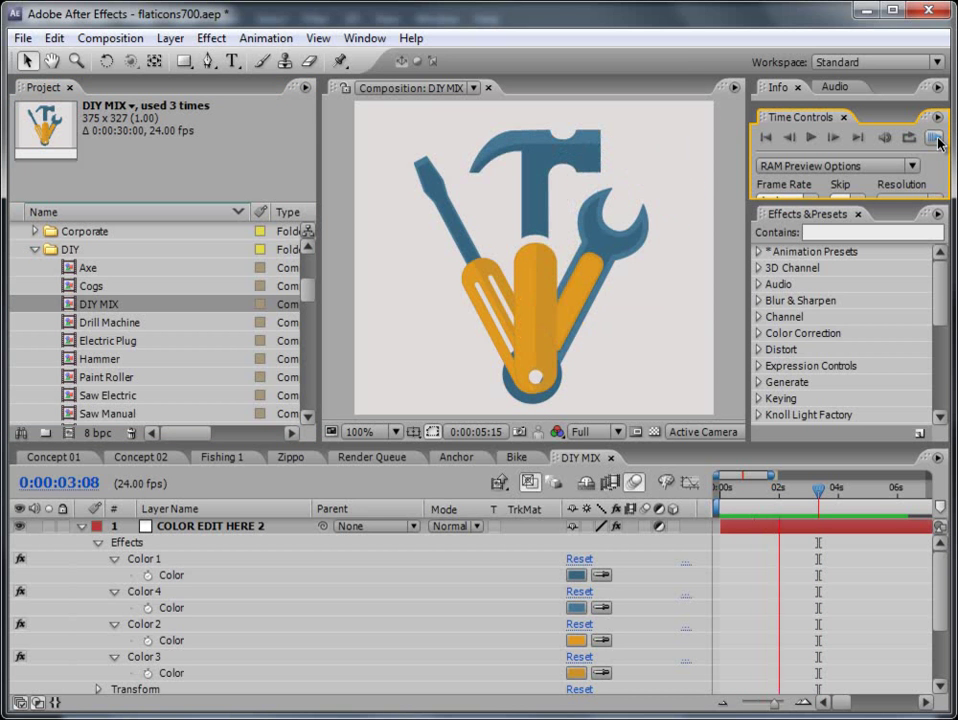
left_click(671, 498)
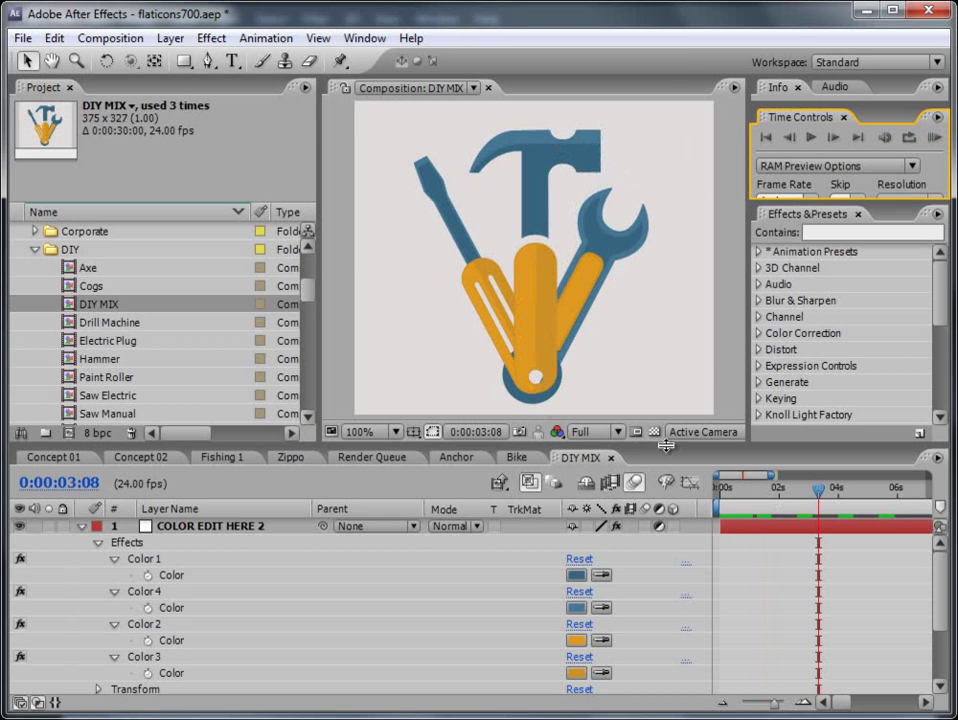
Step: Show the transparency grid behind the icon and collapse the layers' expanded properties
left_click(492, 322)
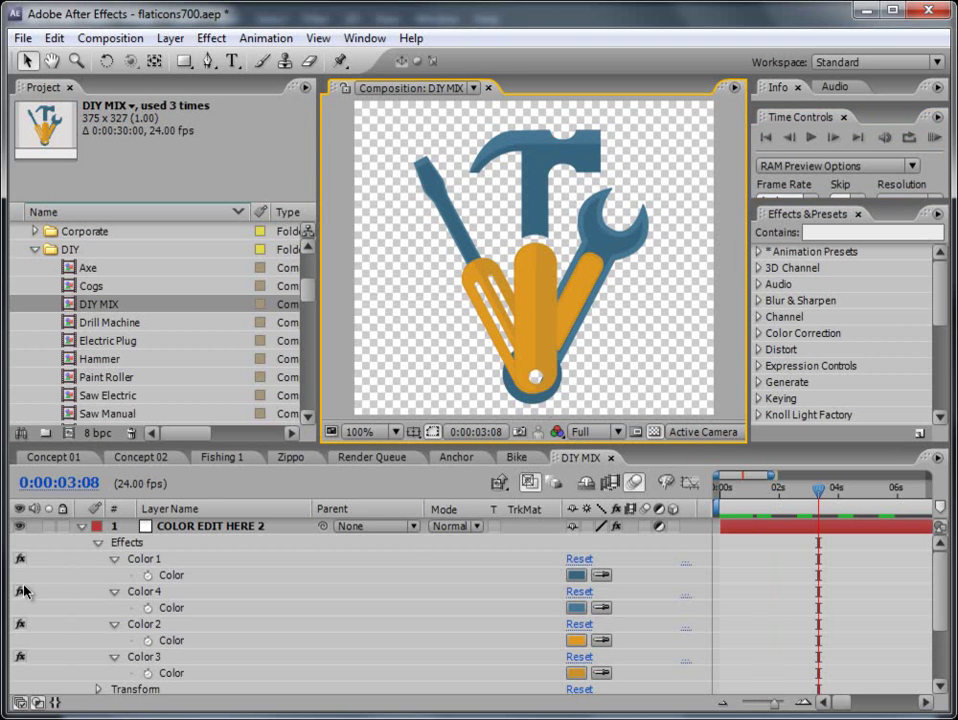
left_click(806, 650)
key("u")
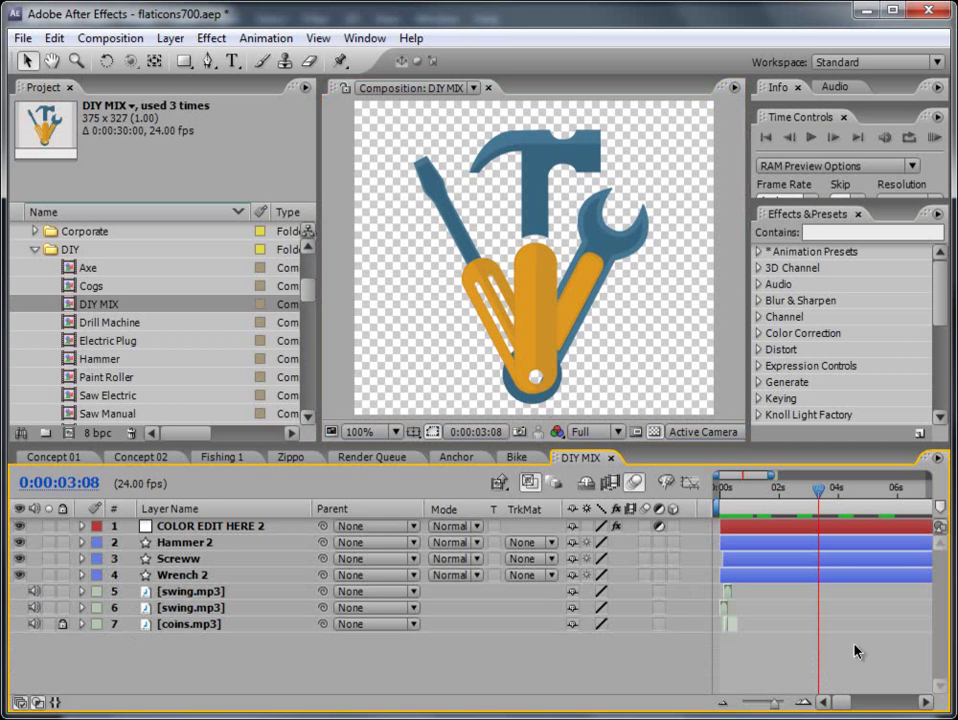
left_click(86, 141)
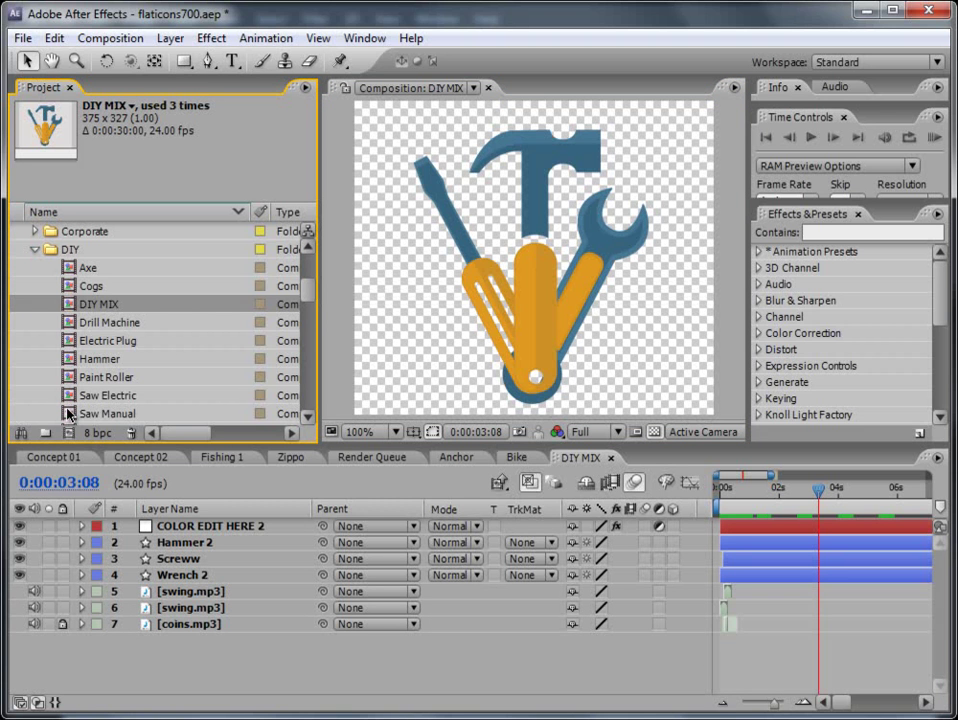
Step: Start a new composition from the Composition menu, then cancel it
left_click(110, 38)
left_click(120, 58)
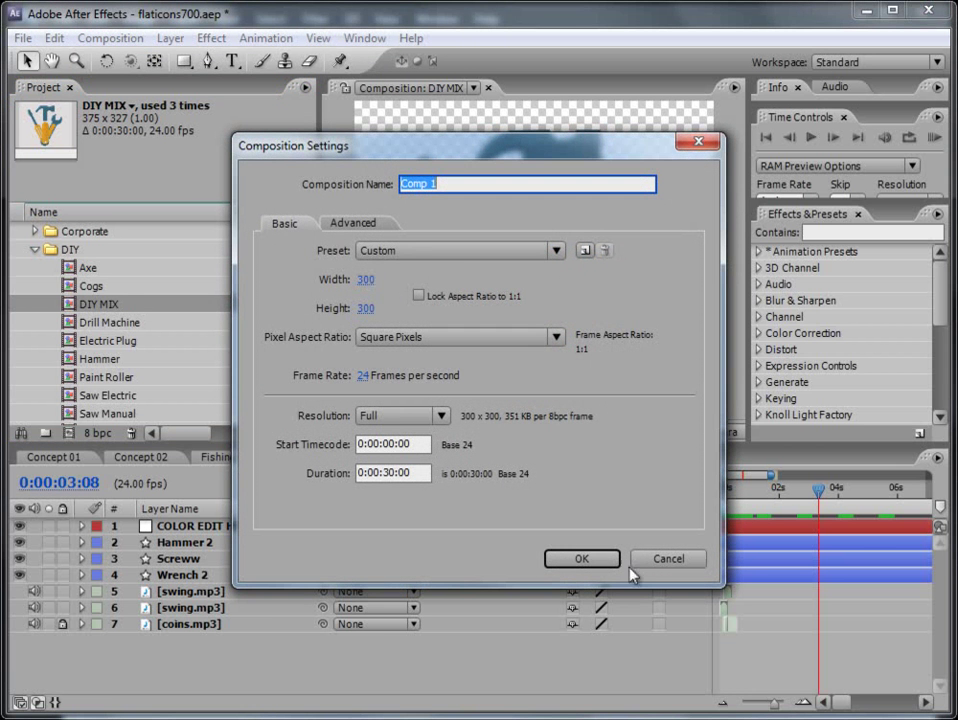
left_click(657, 561)
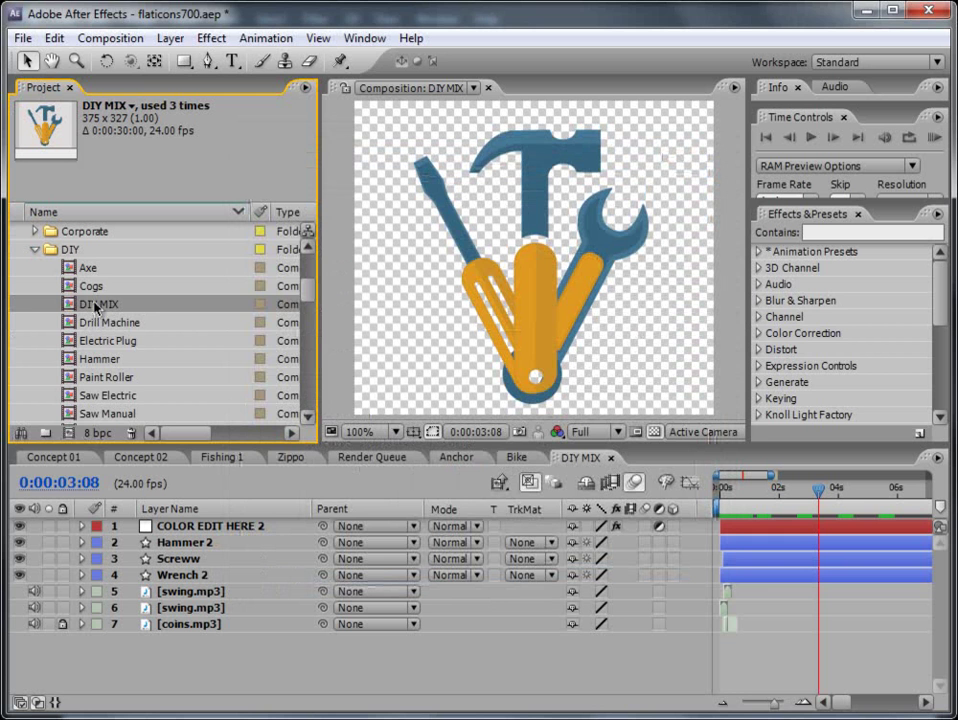
Step: Nest DIY MIX into a new DIY MIX 2 composition and scrub through its animation
left_click_drag(91, 308, 68, 432)
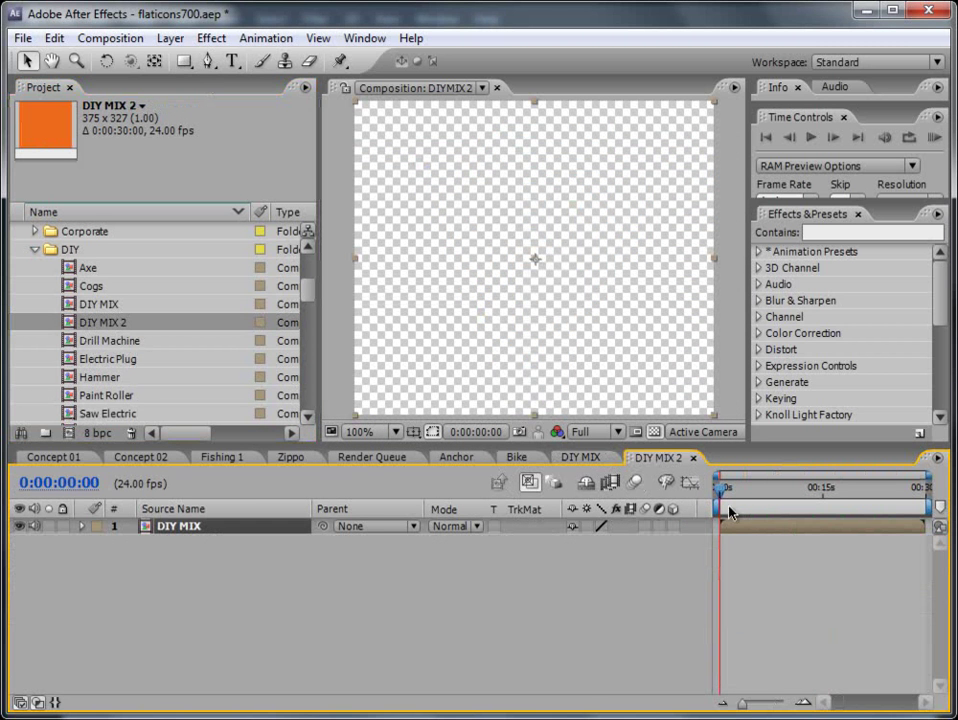
mouse_move(720, 487)
left_mouse_down()
mouse_move(791, 487)
mouse_move(713, 490)
mouse_move(735, 489)
left_mouse_up()
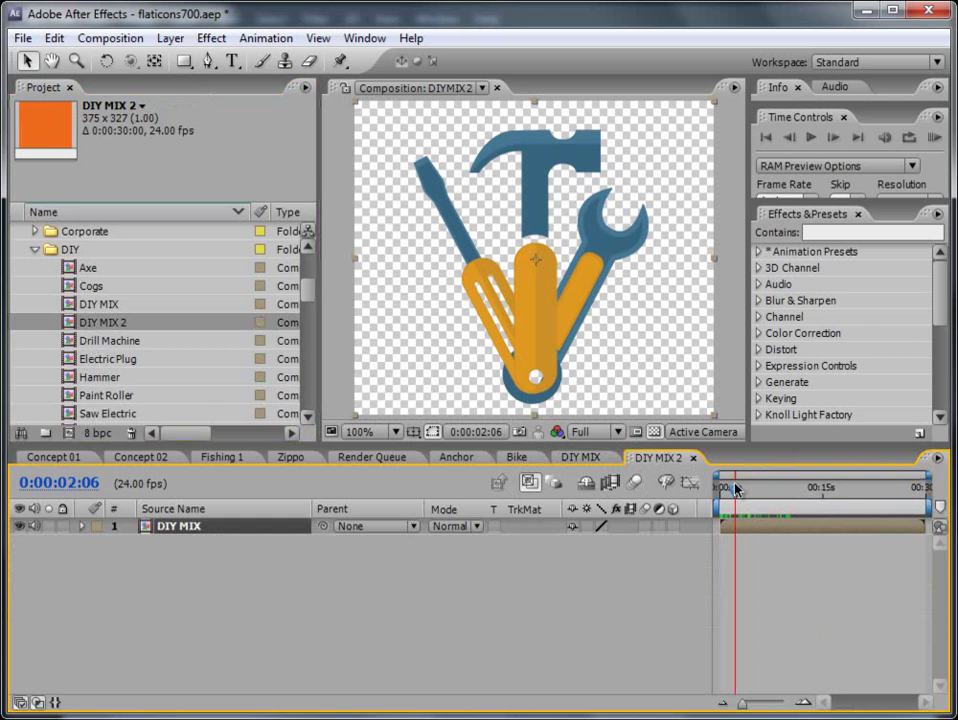
left_click(115, 327)
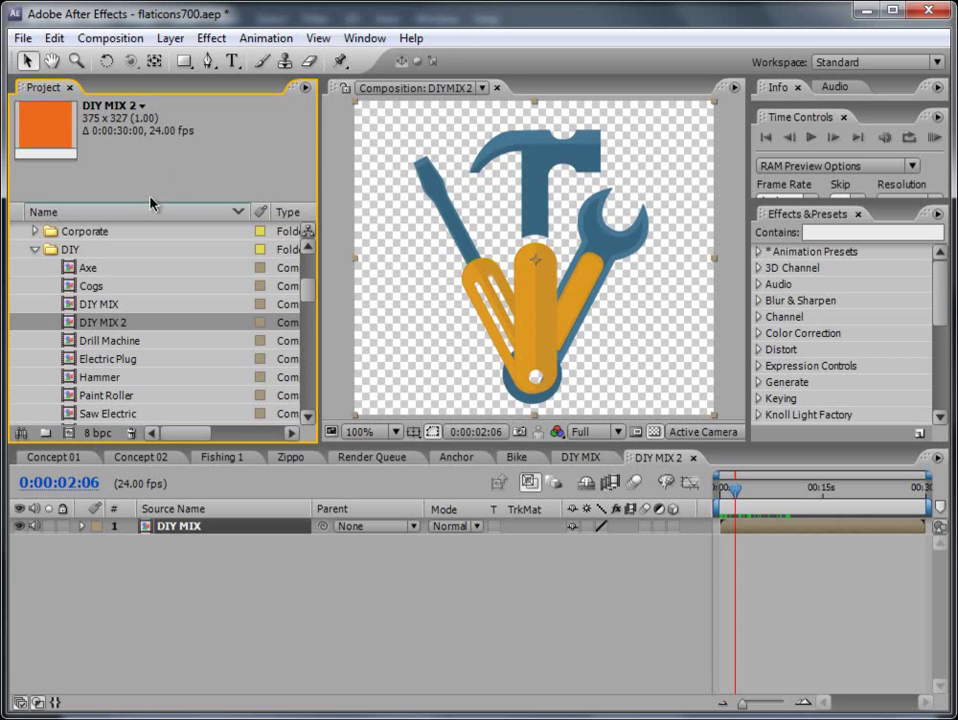
Step: Resize DIY MIX 2 to 800 × 698 with Lock Aspect Ratio on in Composition Settings
left_click(95, 40)
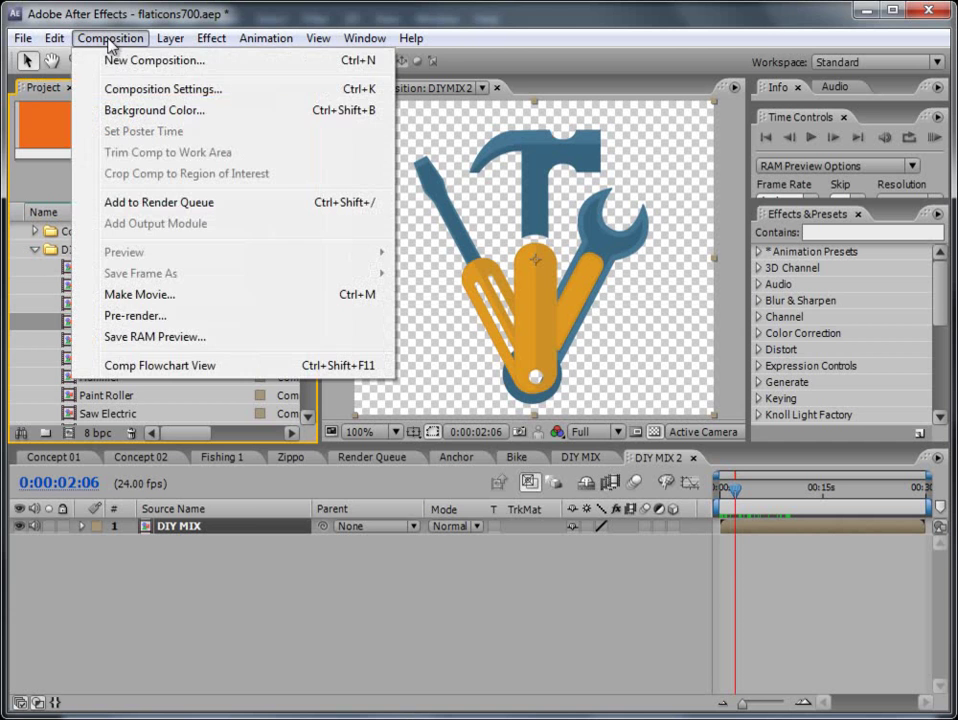
left_click(125, 89)
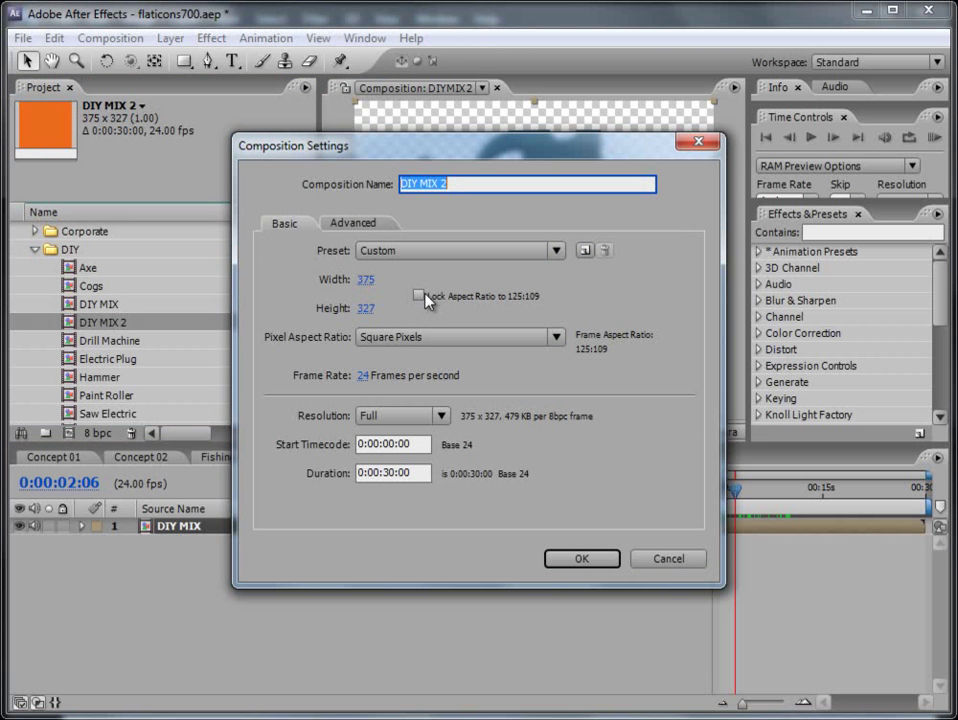
left_click(418, 296)
left_click(366, 280)
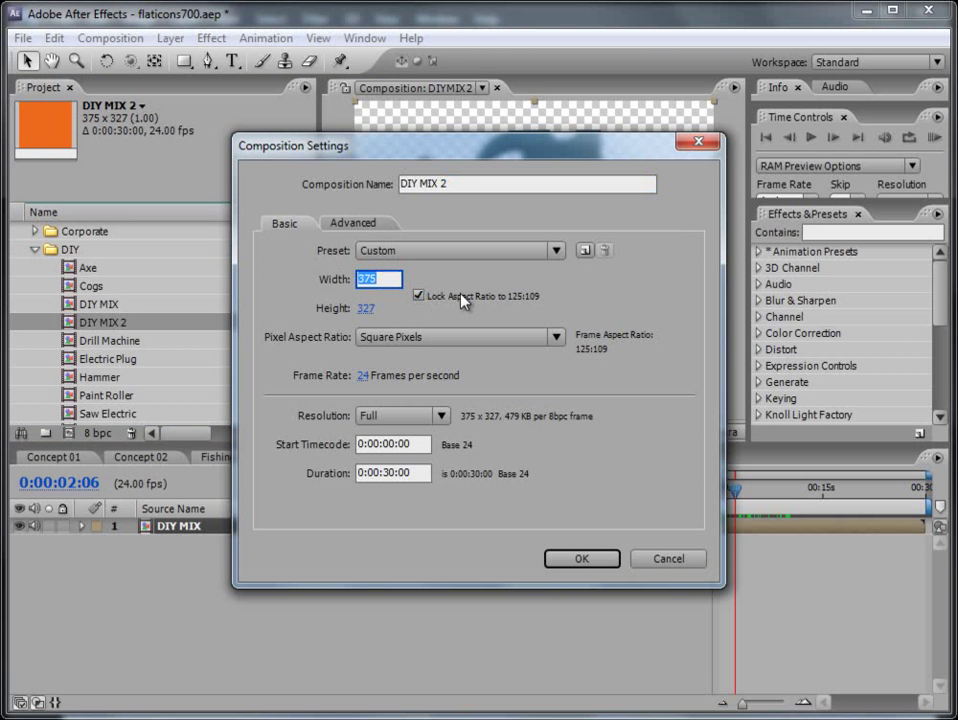
type("800")
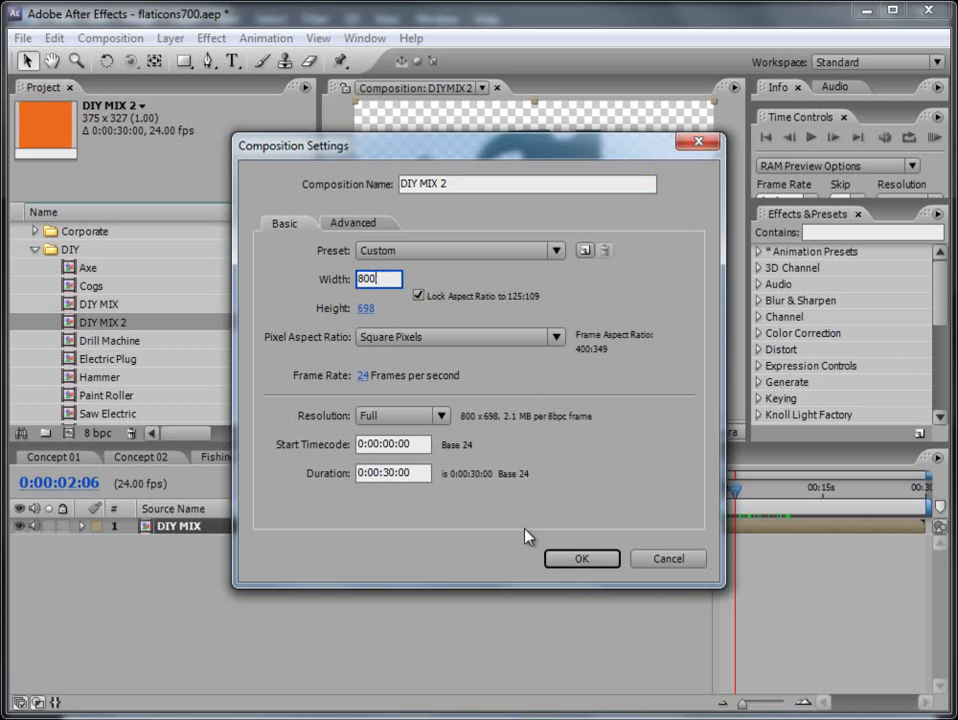
left_click(579, 563)
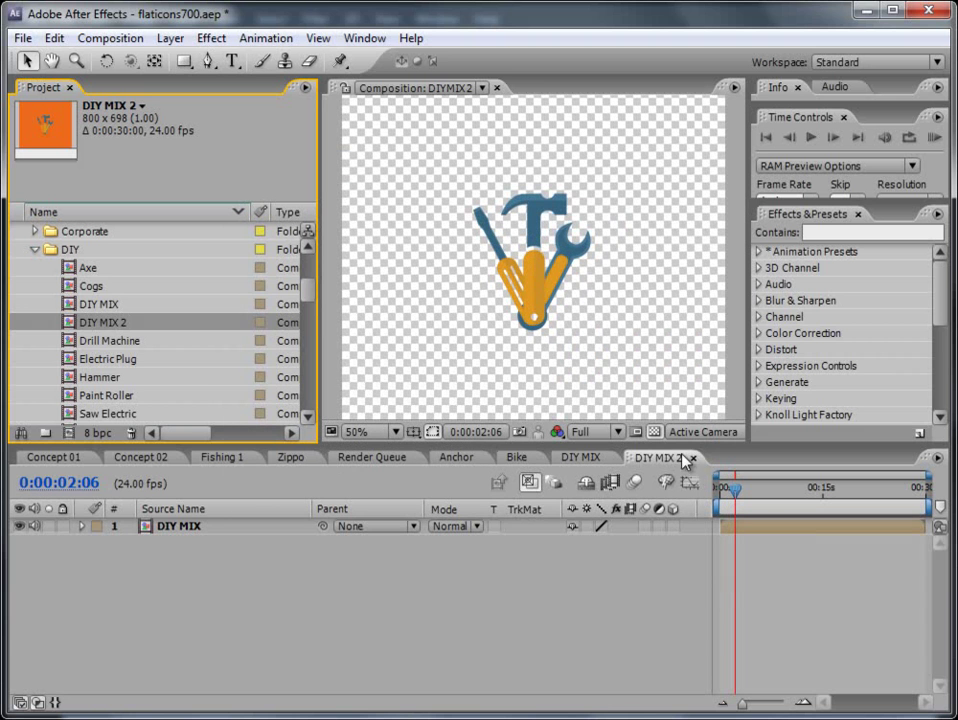
Step: Scale the DIY MIX layer to 210% with Collapse Transformations enabled so it fills the frame
left_click(189, 527)
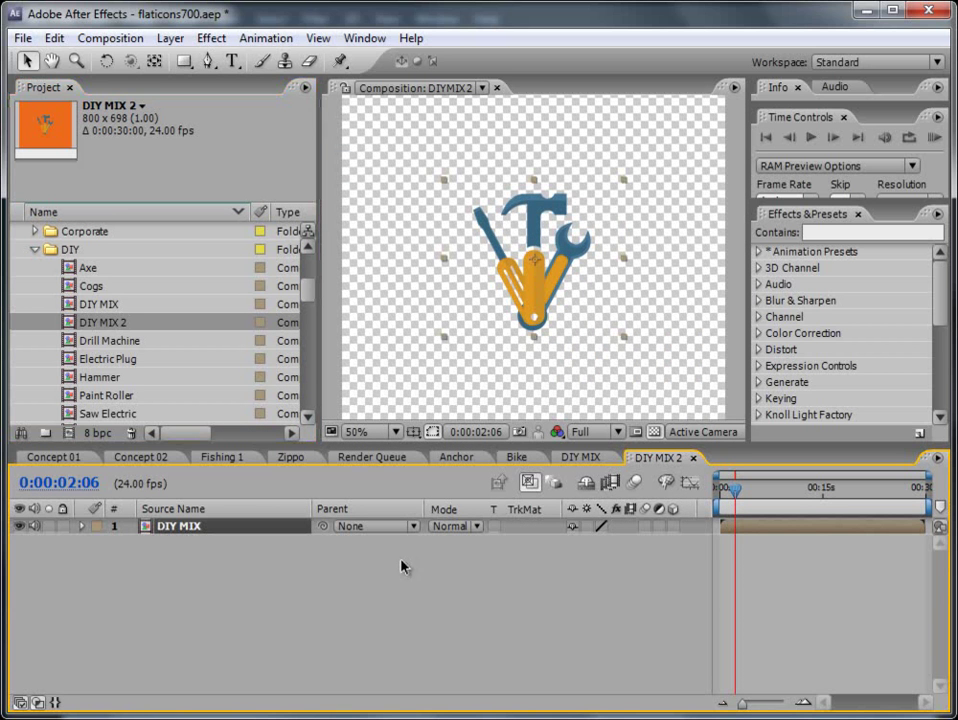
key("s")
left_click_drag(592, 542, 751, 542)
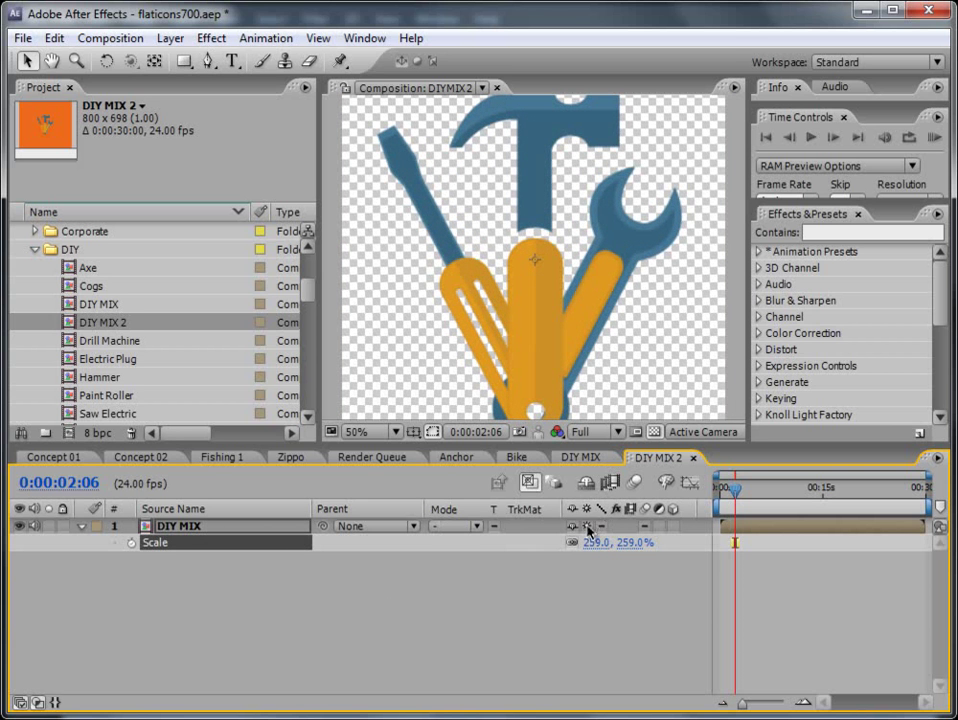
left_click(587, 526)
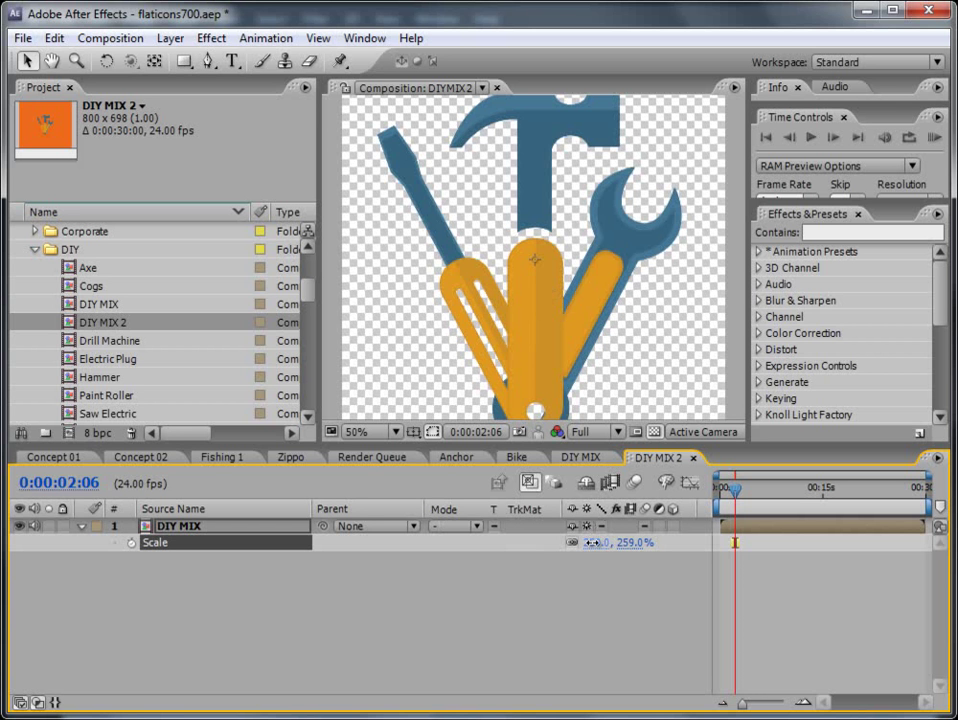
left_click_drag(604, 551, 599, 597)
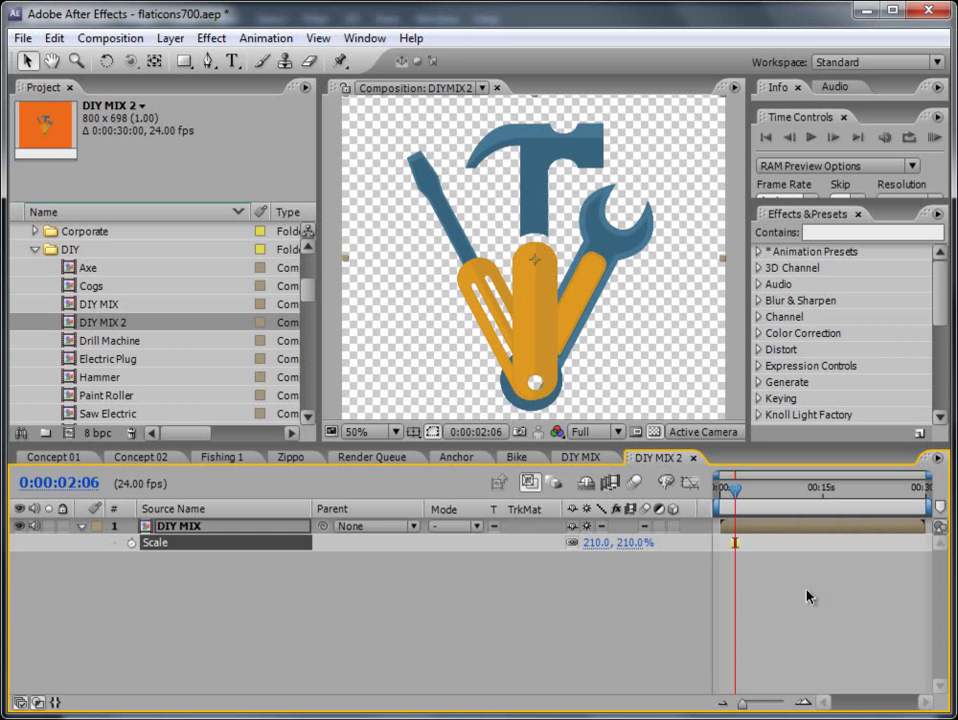
scroll(562, 279, "down", 1)
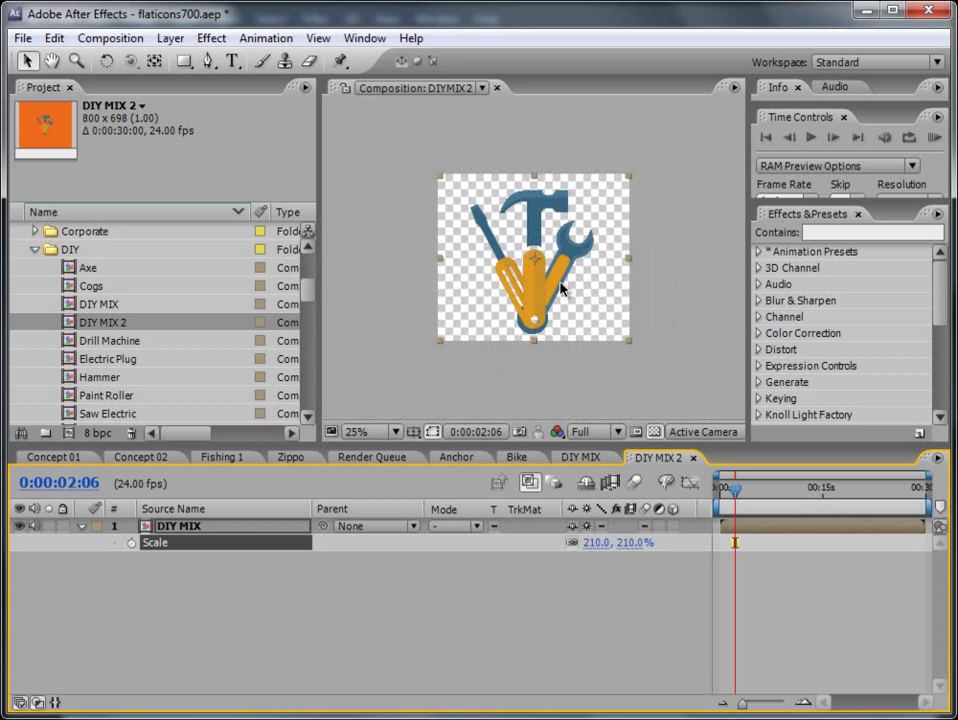
scroll(562, 278, "up", 1)
scroll(562, 279, "down", 1)
scroll(562, 279, "up", 1)
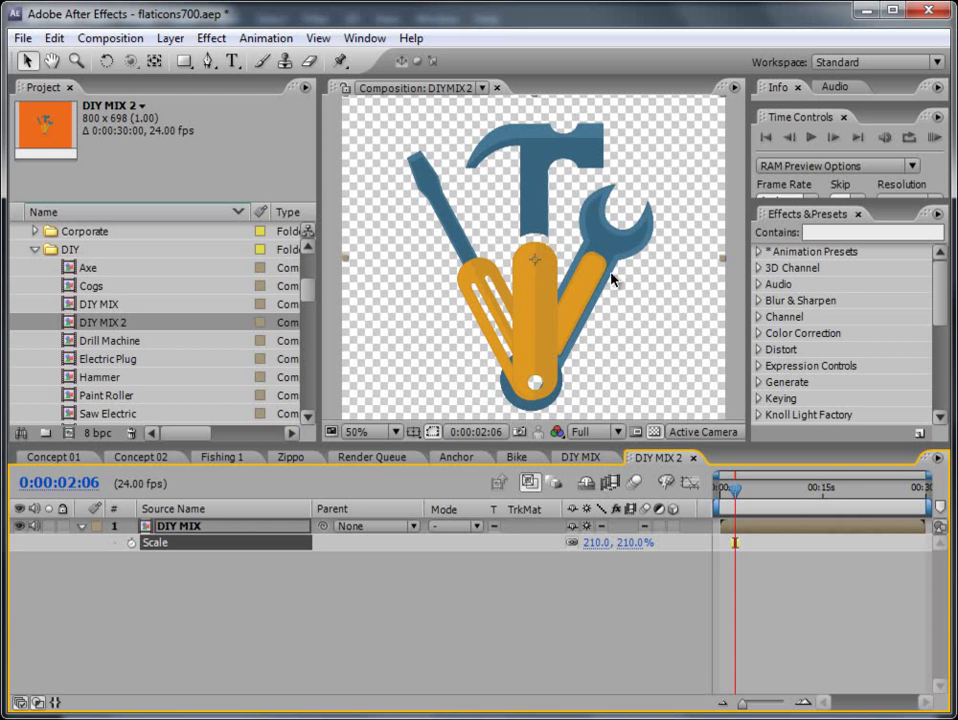
left_click(334, 633)
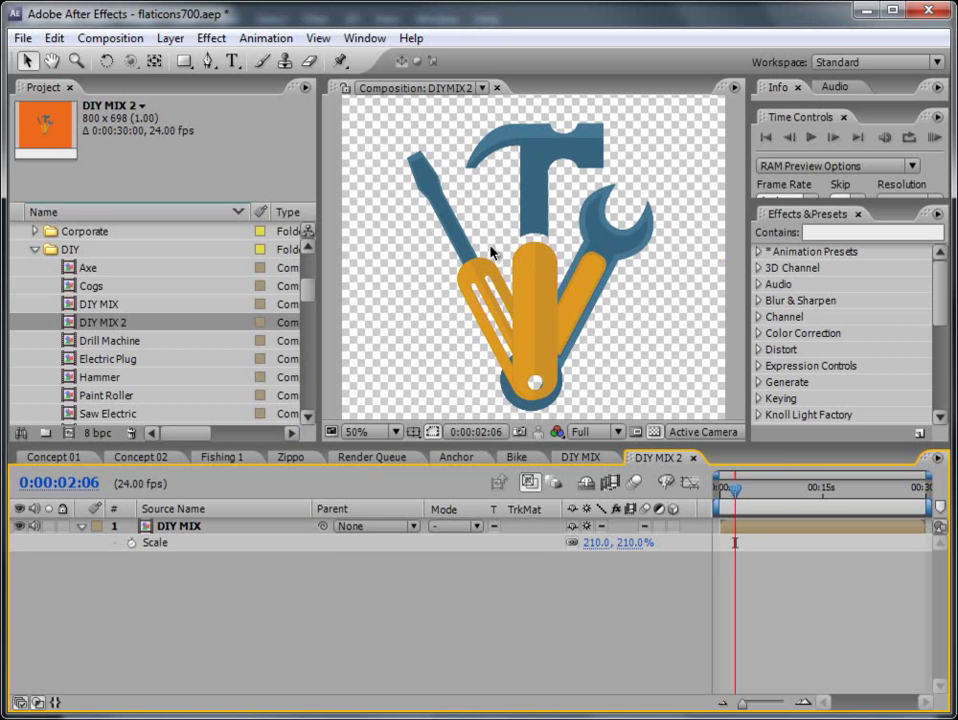
Step: Change the DIY MIX 2 composition size to 300 × 262 with the locked aspect ratio
left_click(111, 38)
left_click(125, 88)
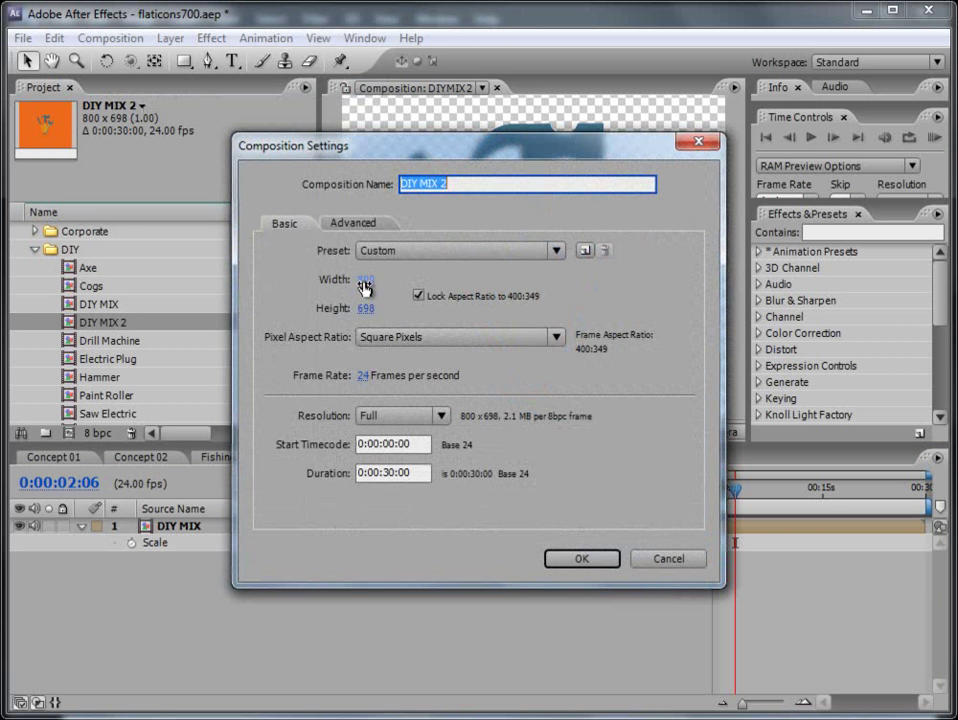
left_click(366, 280)
type("300")
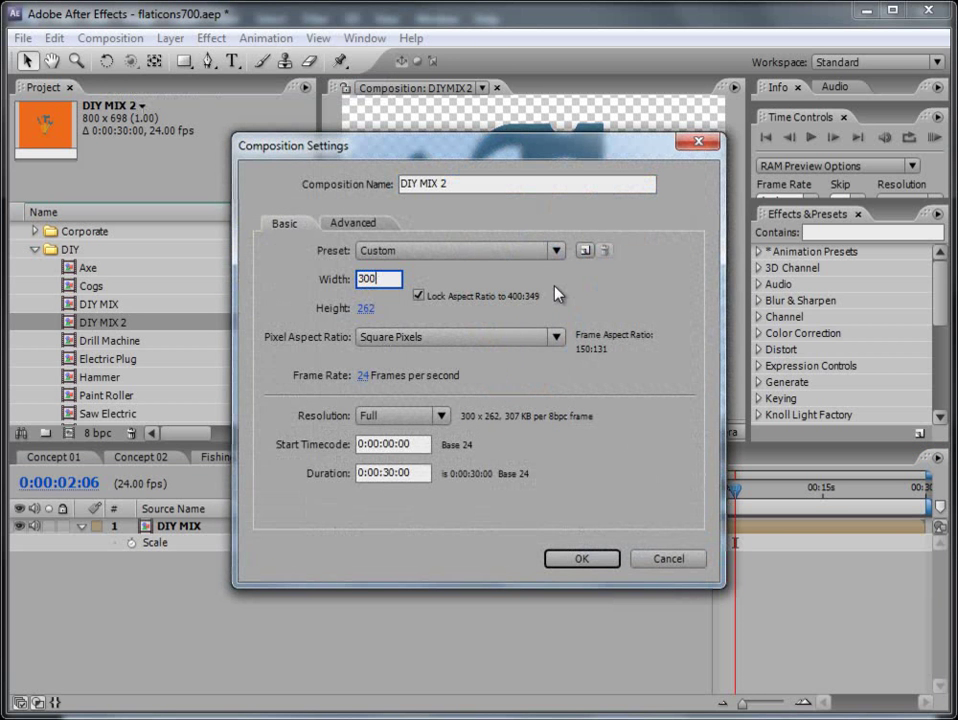
left_click(587, 565)
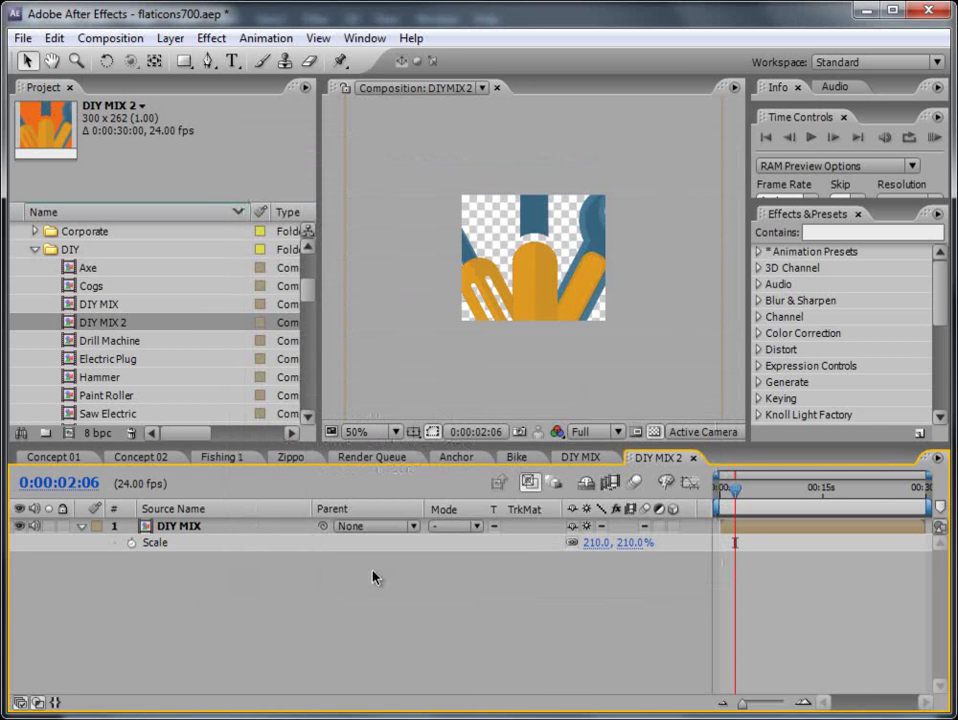
Step: Rescale the DIY MIX layer to 75% and view the composition at full size
left_click(596, 550)
type("123")
key("Return")
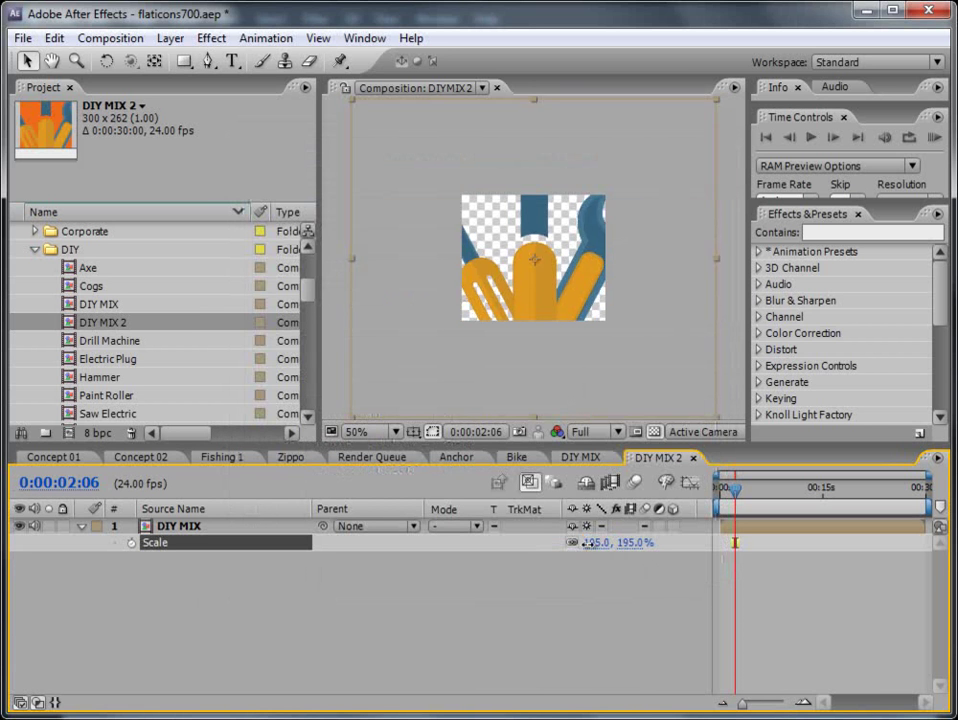
left_click_drag(525, 553, 487, 558)
left_click(539, 614)
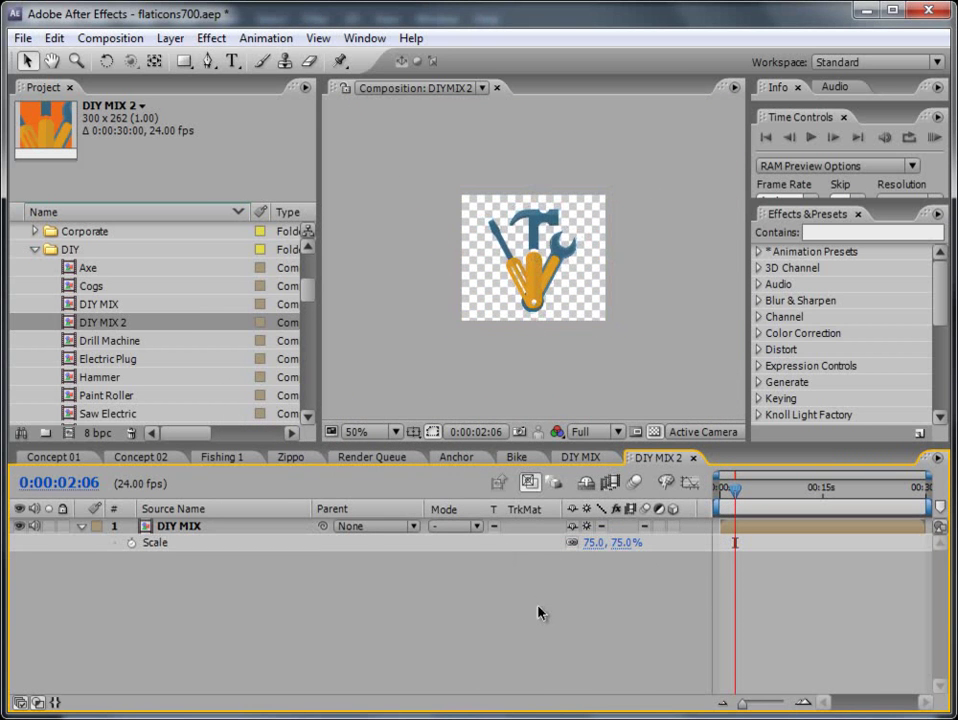
key("slash")
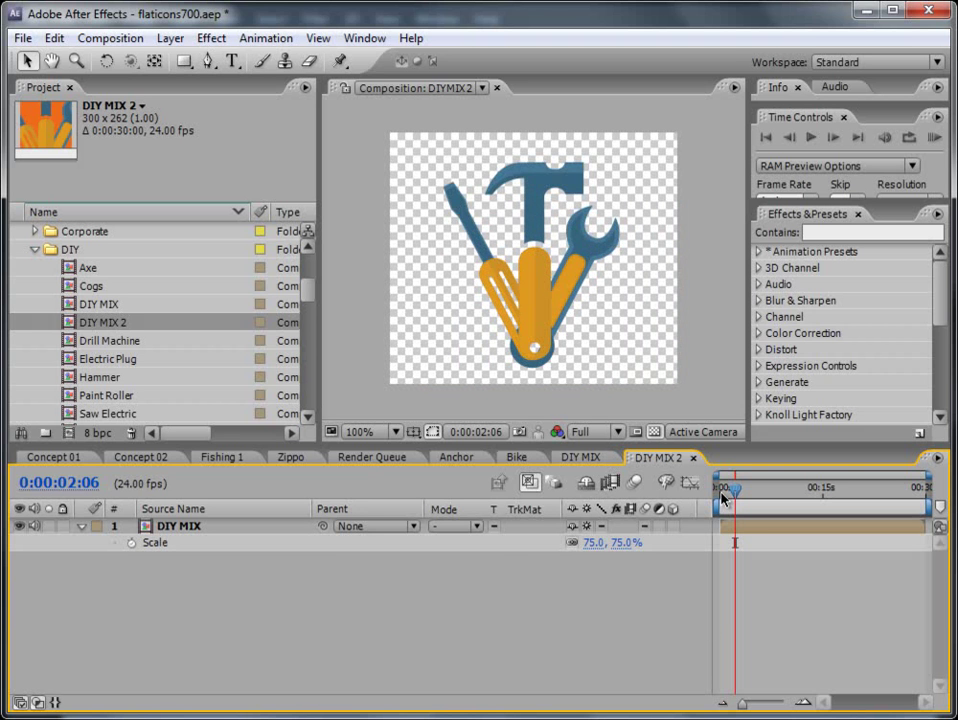
Step: Check the loop, end the work area at about 0:00:02, and zoom the timeline ruler in
left_click(721, 490)
left_click_drag(721, 490, 737, 490)
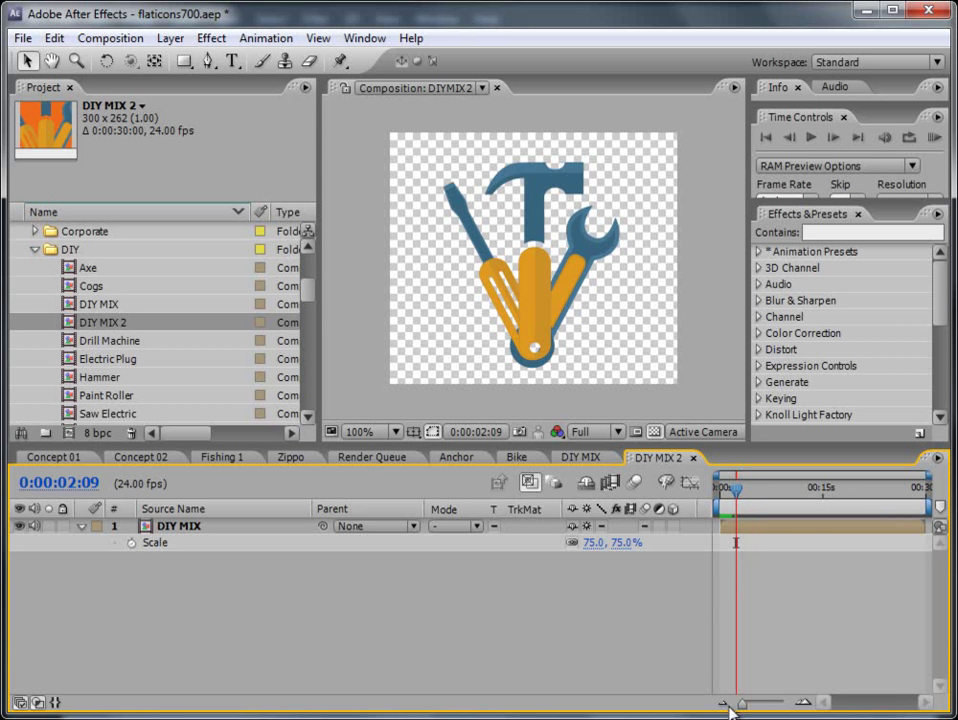
left_click_drag(928, 508, 739, 509)
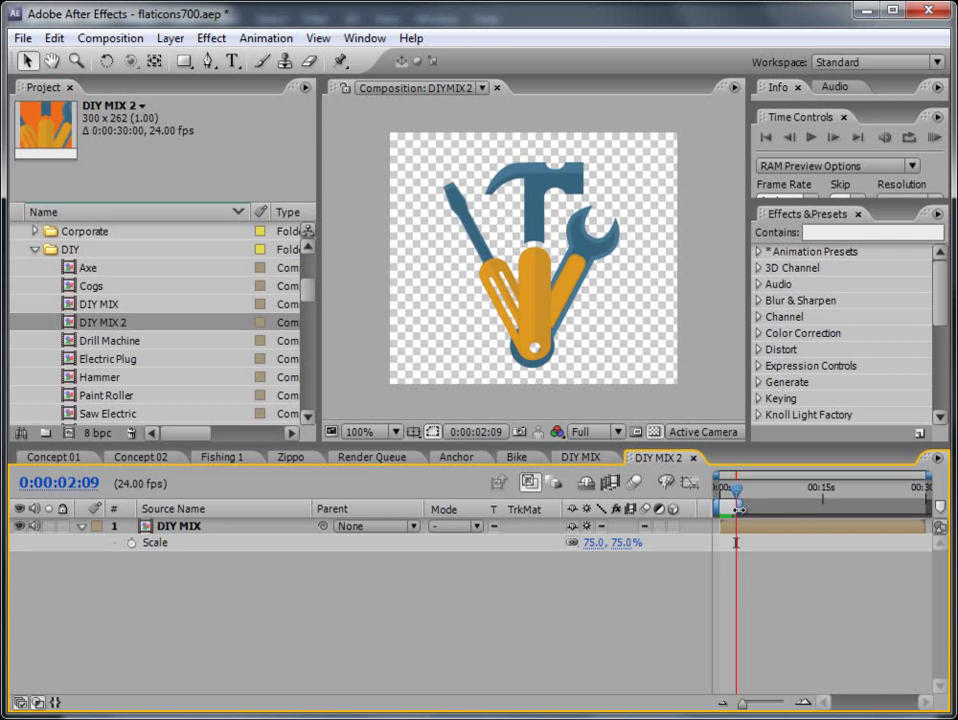
left_click_drag(742, 703, 776, 704)
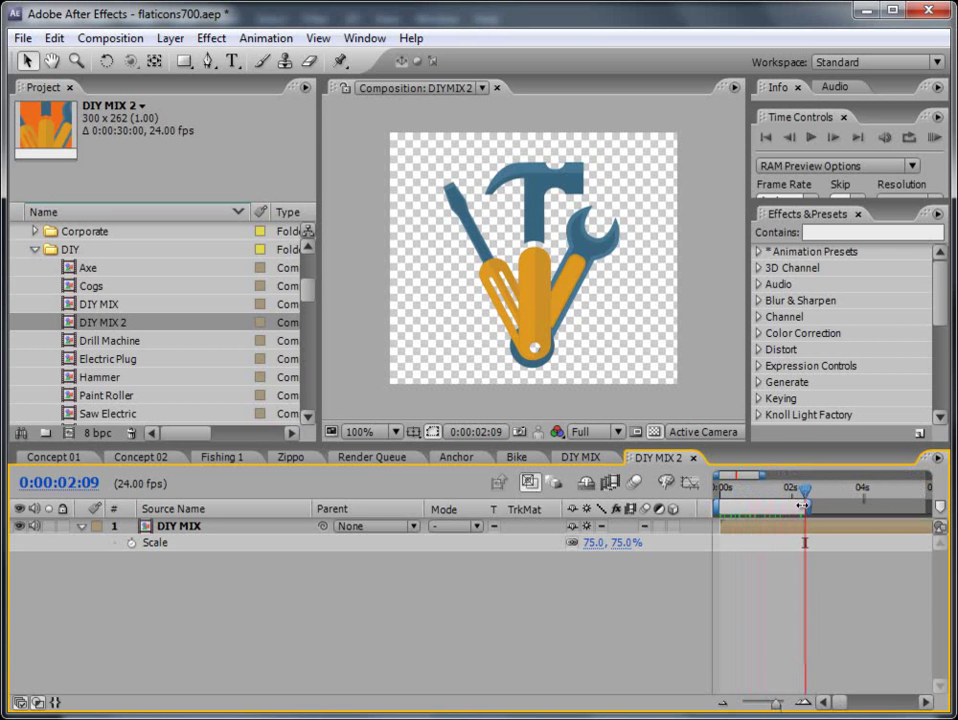
left_click_drag(806, 490, 750, 493)
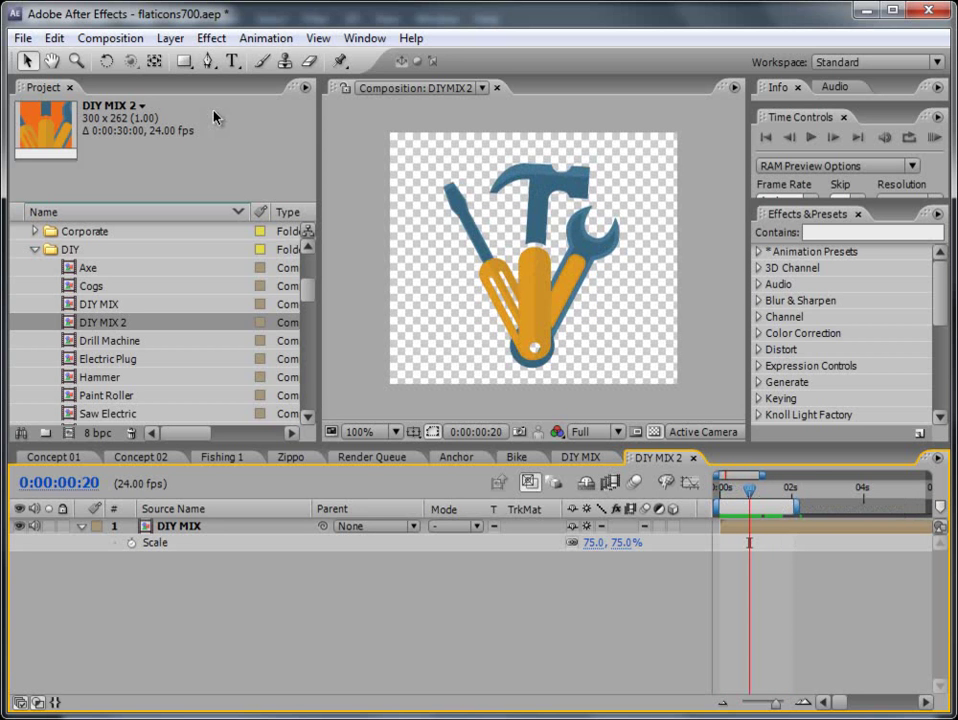
Step: Queue DIY MIX 2 for rendering and delete the old Zippo and Anchor render items
left_click(110, 38)
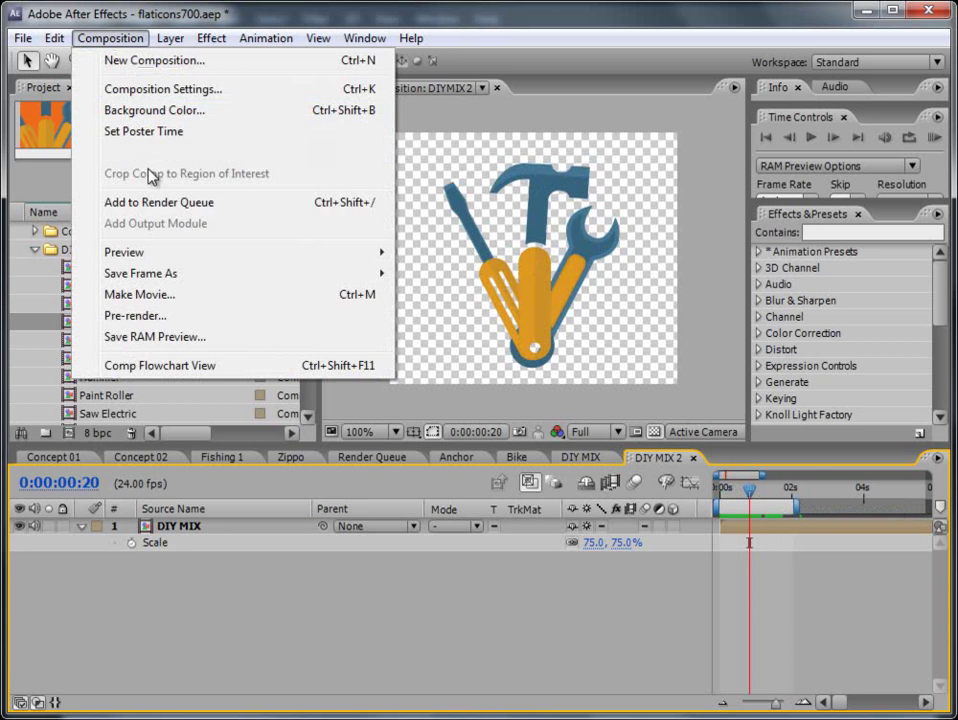
left_click(155, 203)
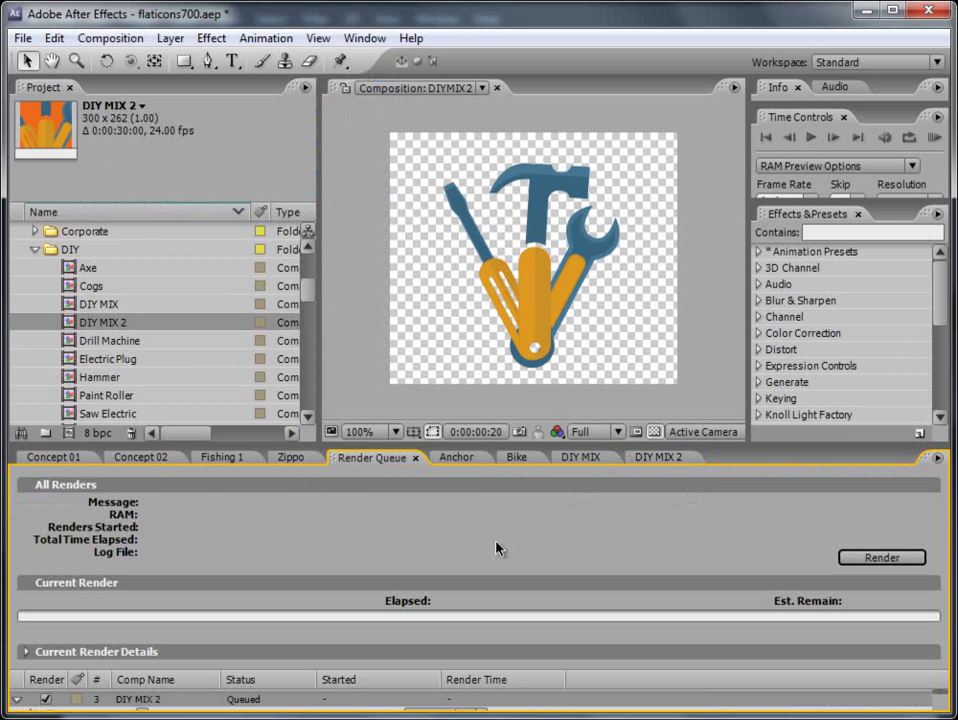
left_click_drag(419, 449, 436, 262)
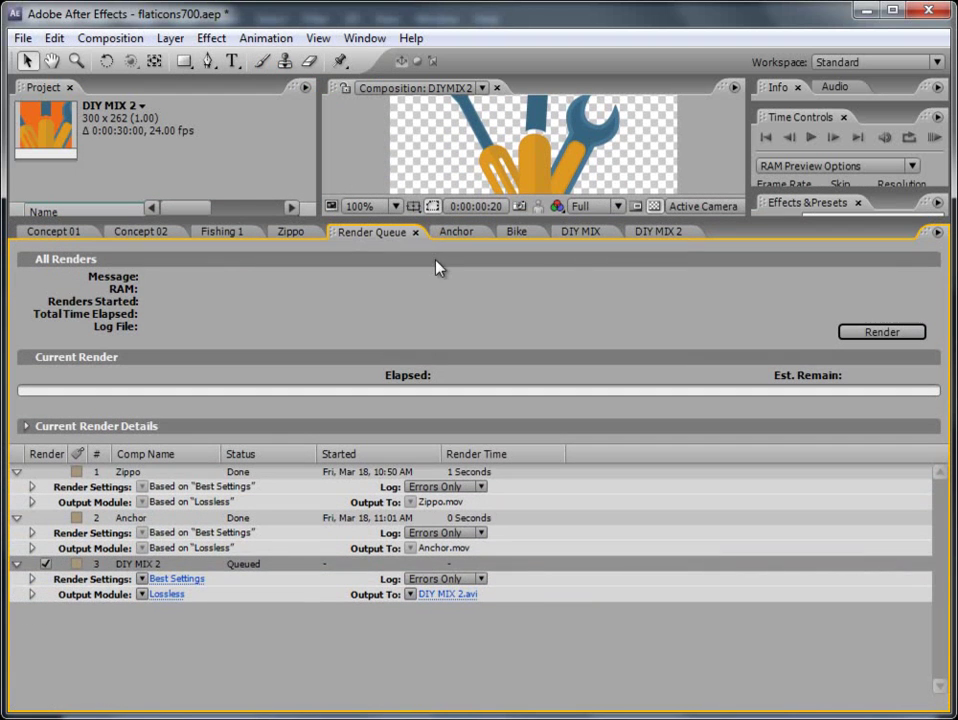
left_click(130, 472)
key("Delete")
key("Delete")
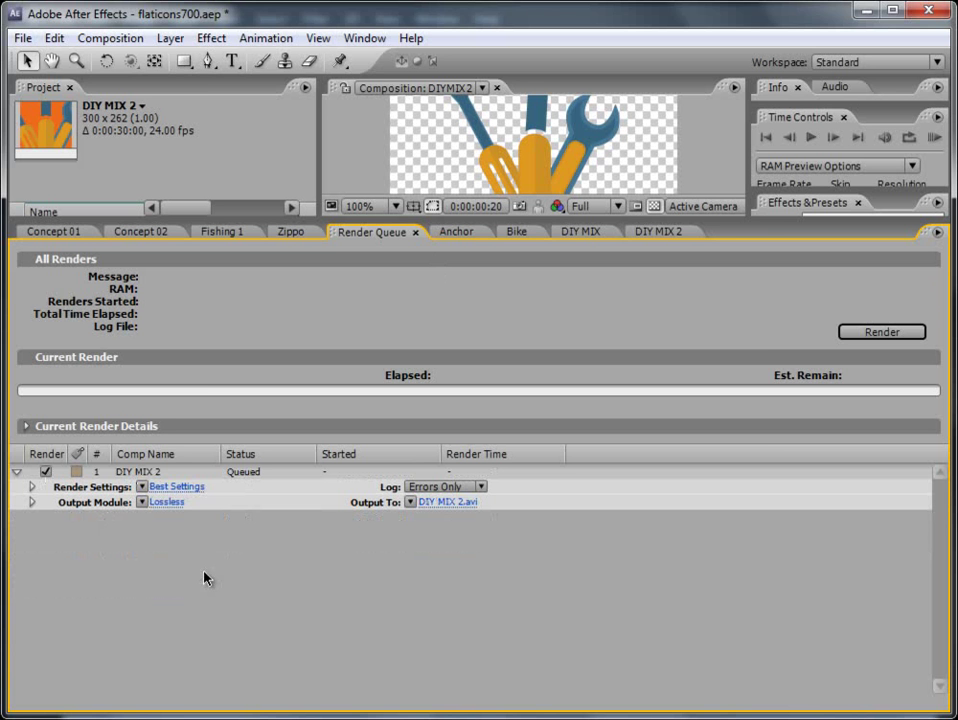
Step: Keep Best Settings and output a QuickTime Movie with RGB + Alpha channels to DIY MIX 2.mov
left_click(174, 487)
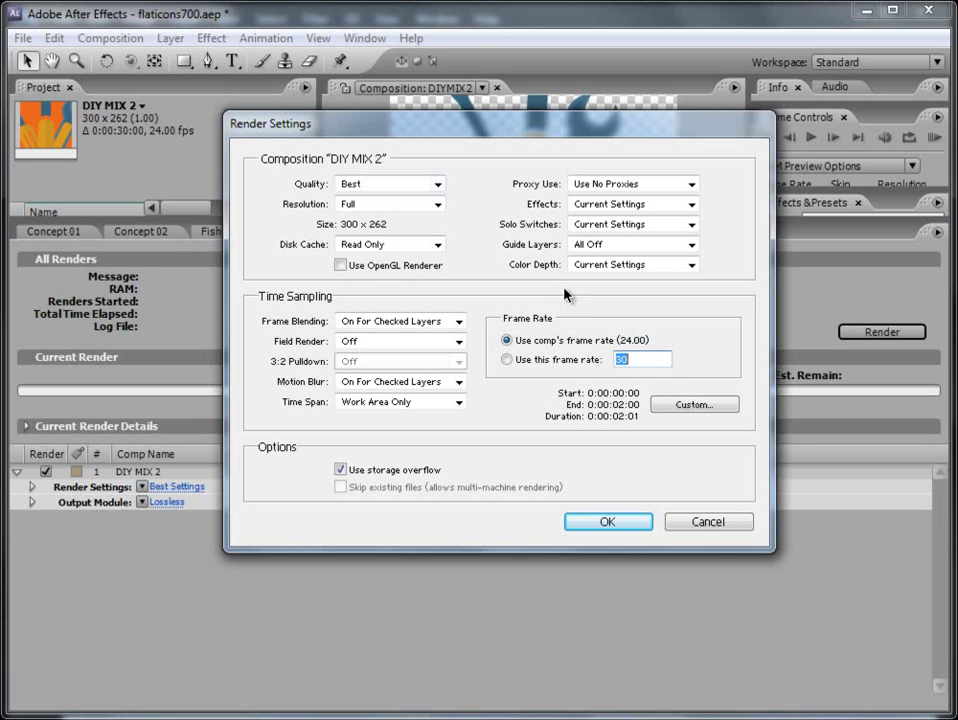
left_click(607, 523)
left_click(164, 502)
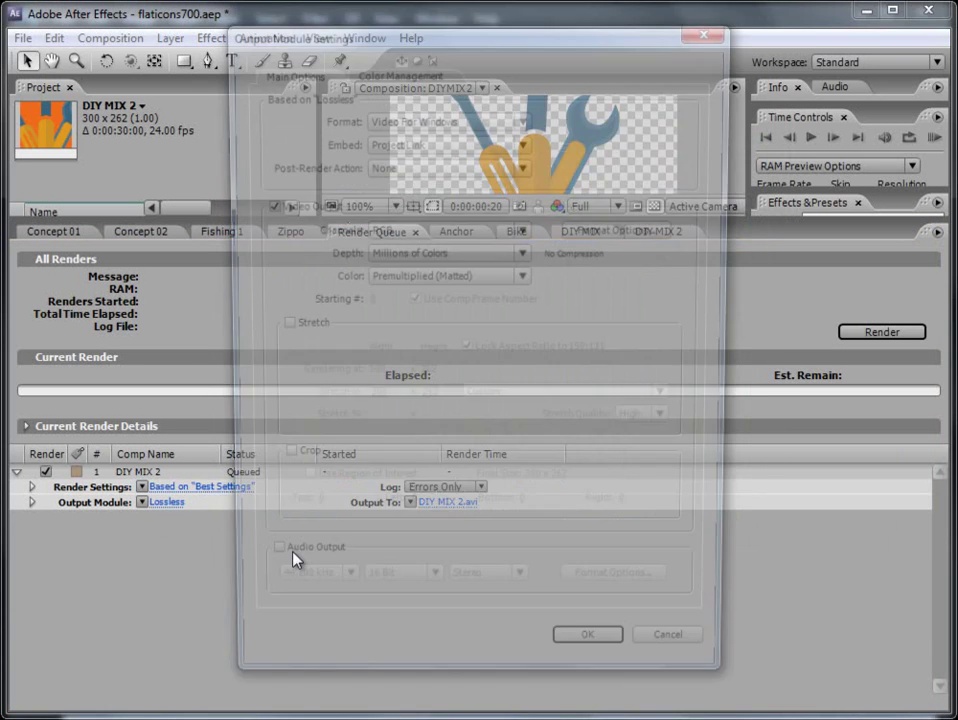
left_click(430, 120)
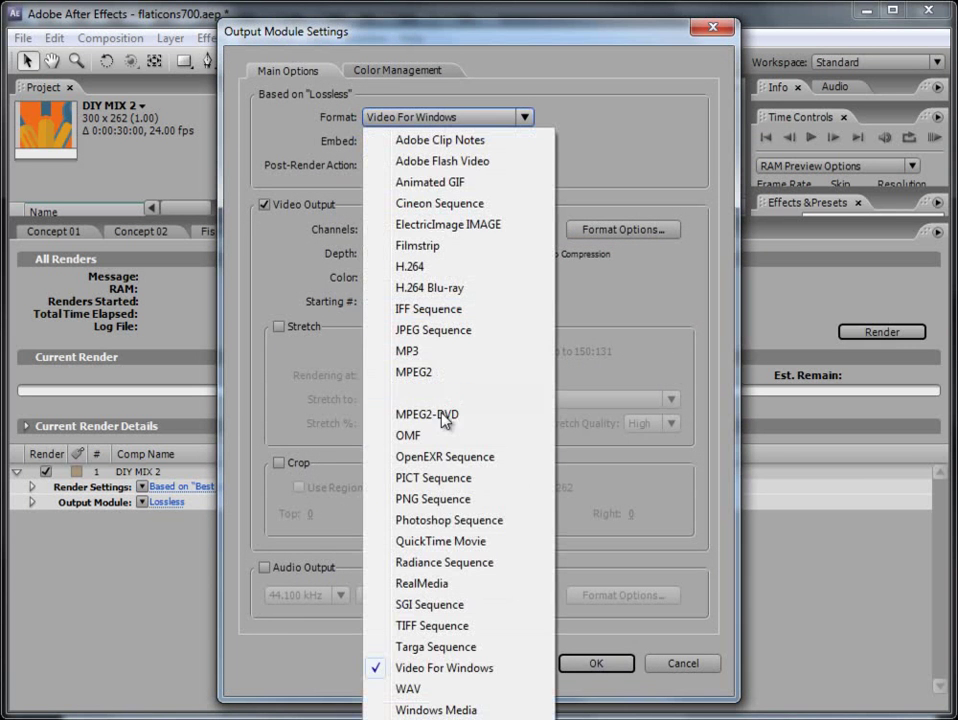
left_click(440, 541)
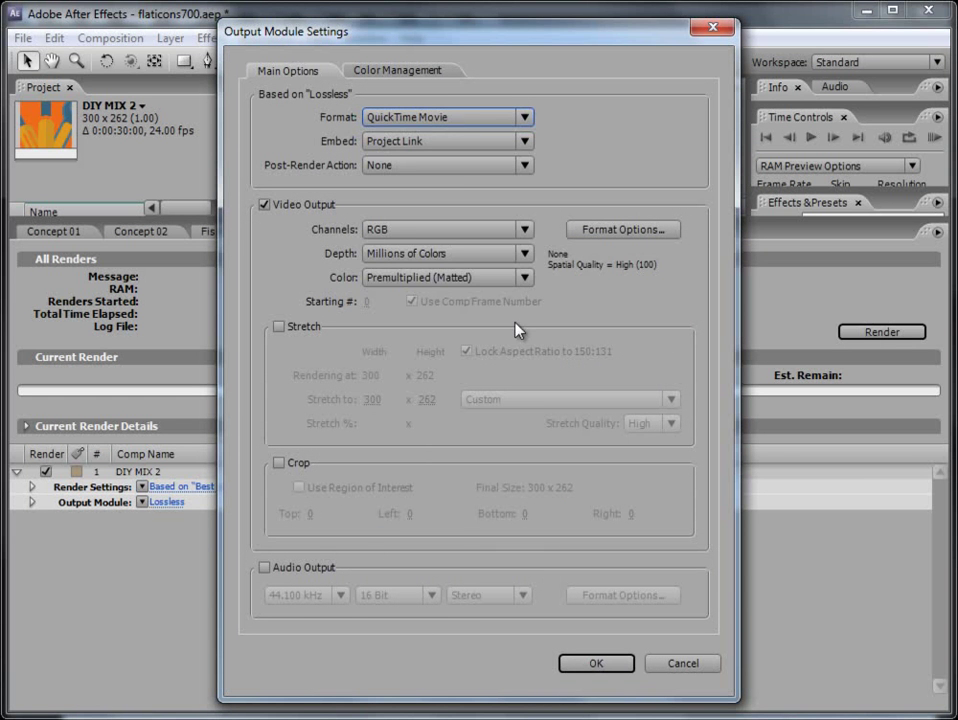
left_click(446, 233)
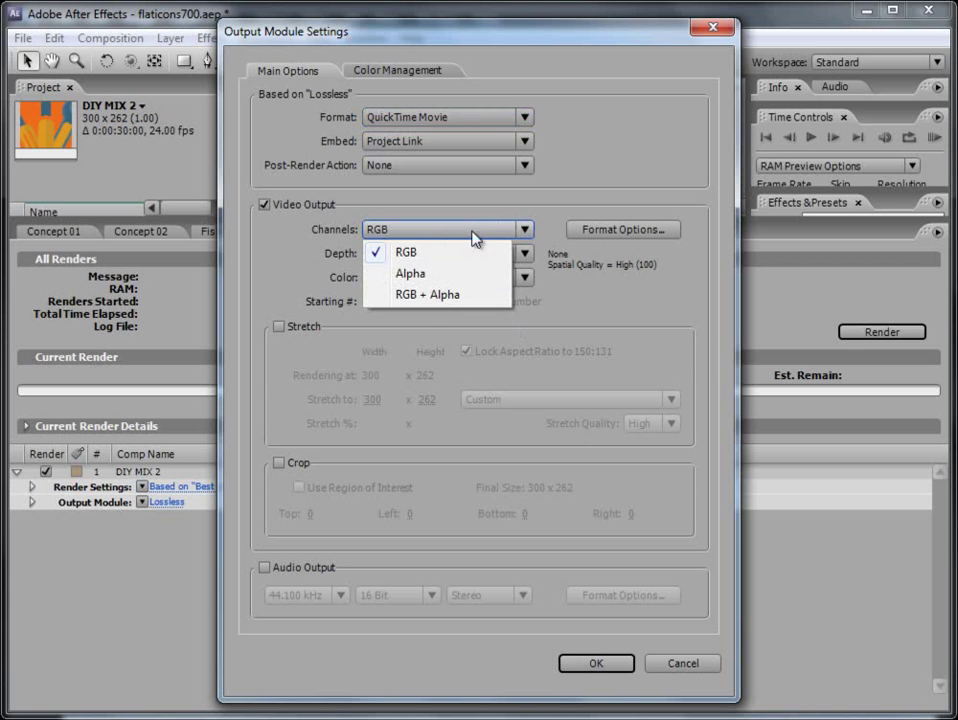
left_click(438, 296)
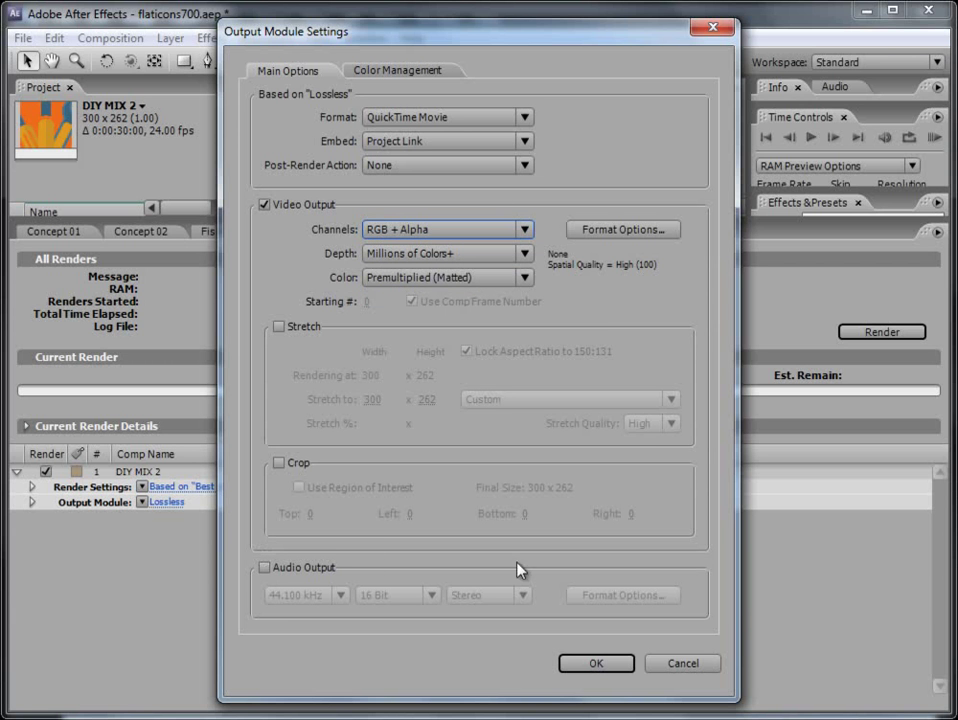
left_click(265, 567)
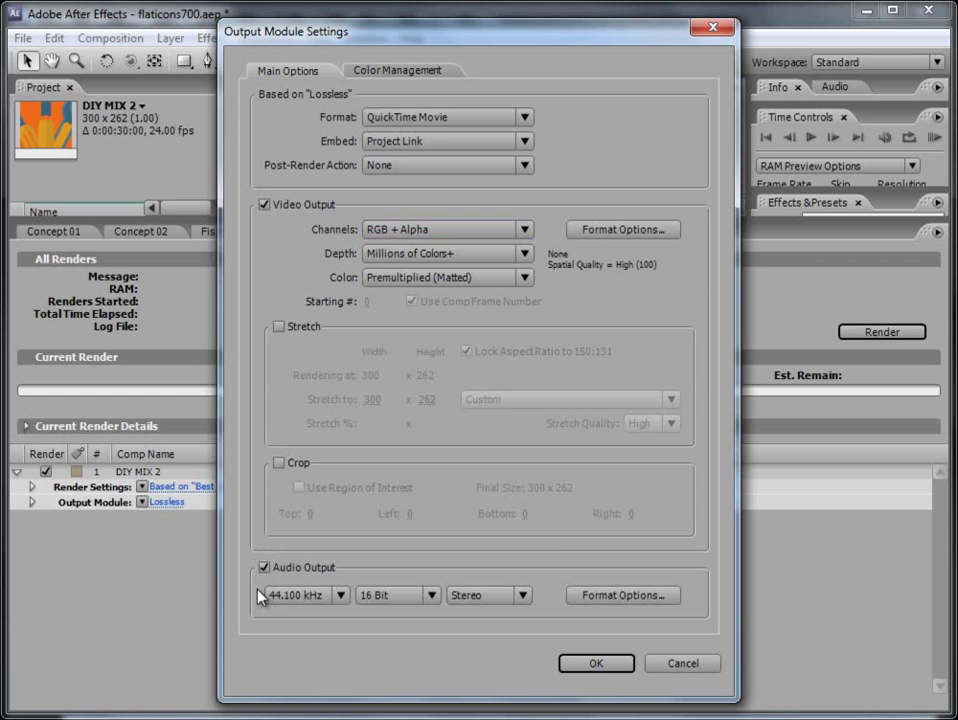
left_click(265, 567)
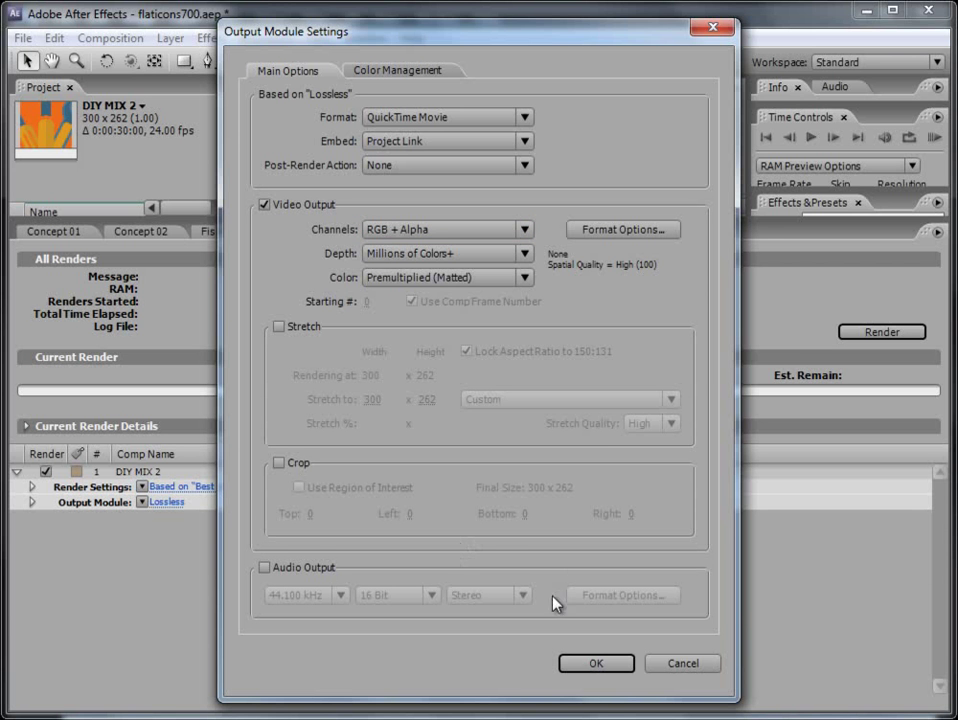
left_click(596, 665)
left_click(452, 503)
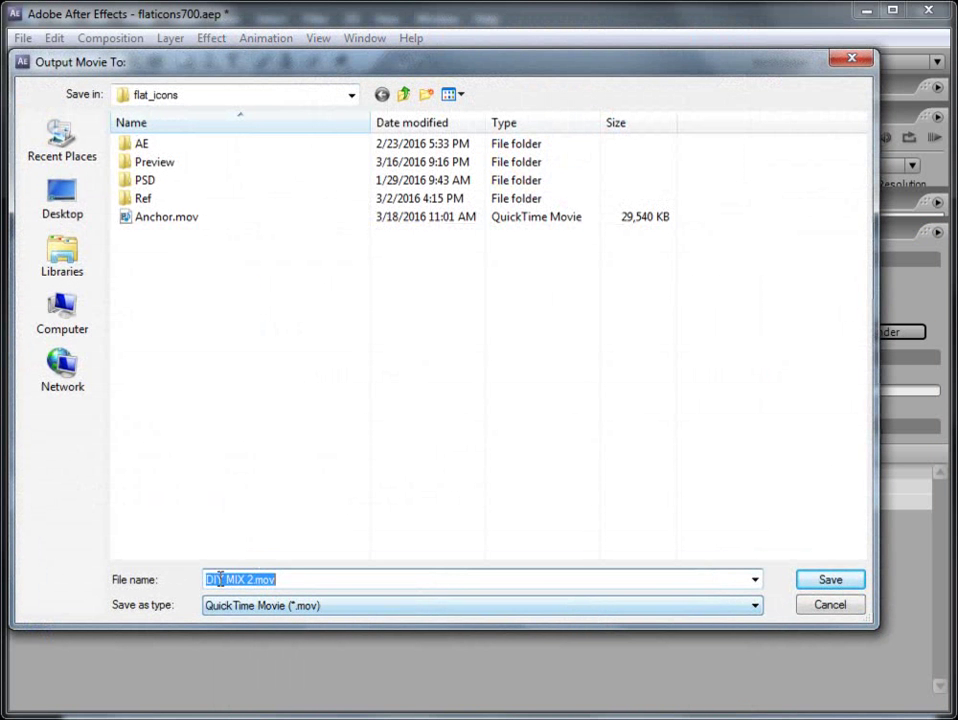
Step: Save the output as DIY MIX 2.mov and enlarge the render queue panel
left_click(826, 581)
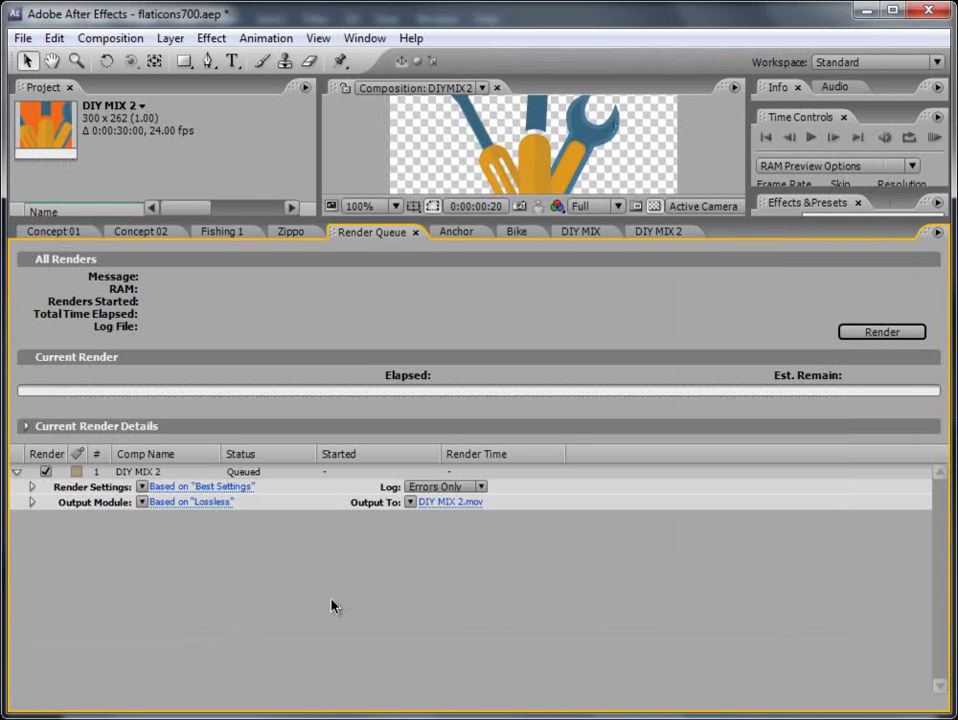
left_click_drag(476, 218, 460, 413)
left_click_drag(565, 414, 567, 362)
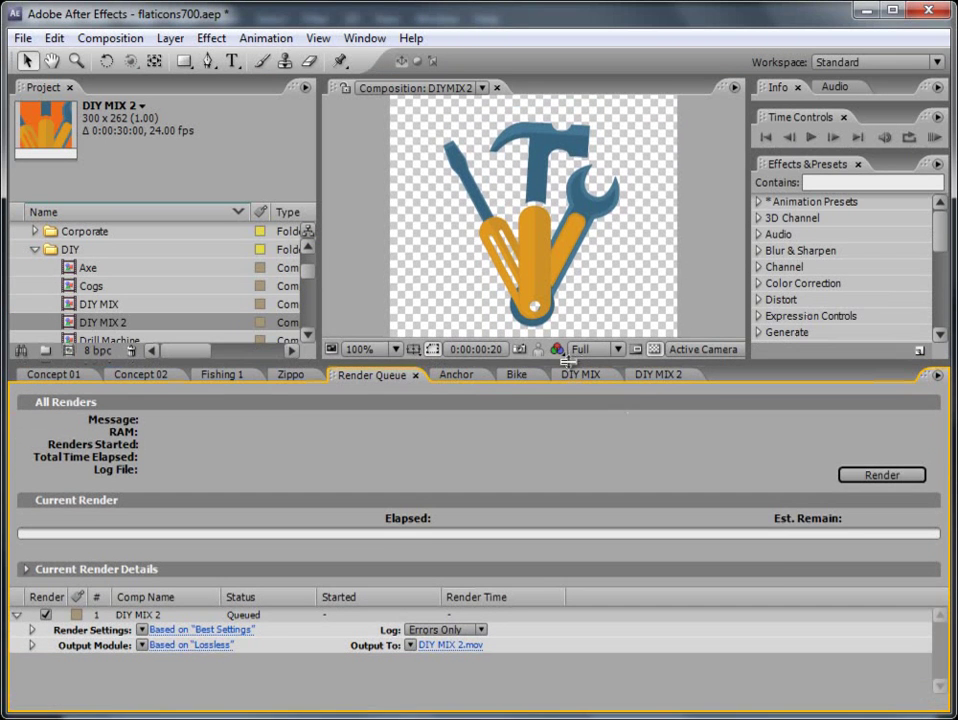
Step: Try stretching the output to 200 wide, turn it back off, and render DIY MIX 2 at 300 x 262
left_click(194, 645)
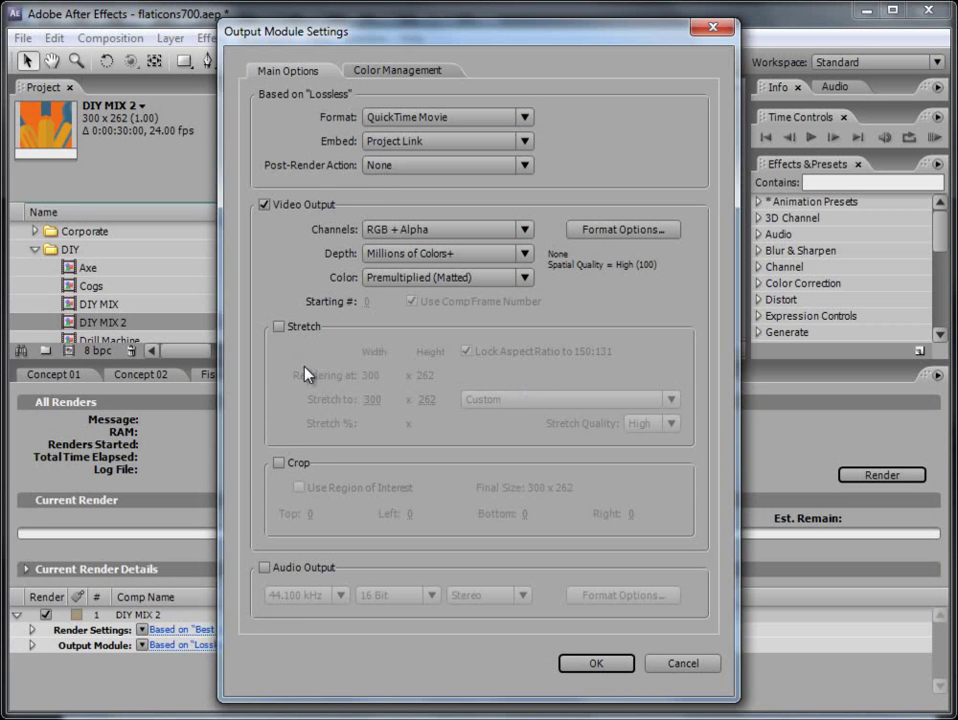
left_click(279, 327)
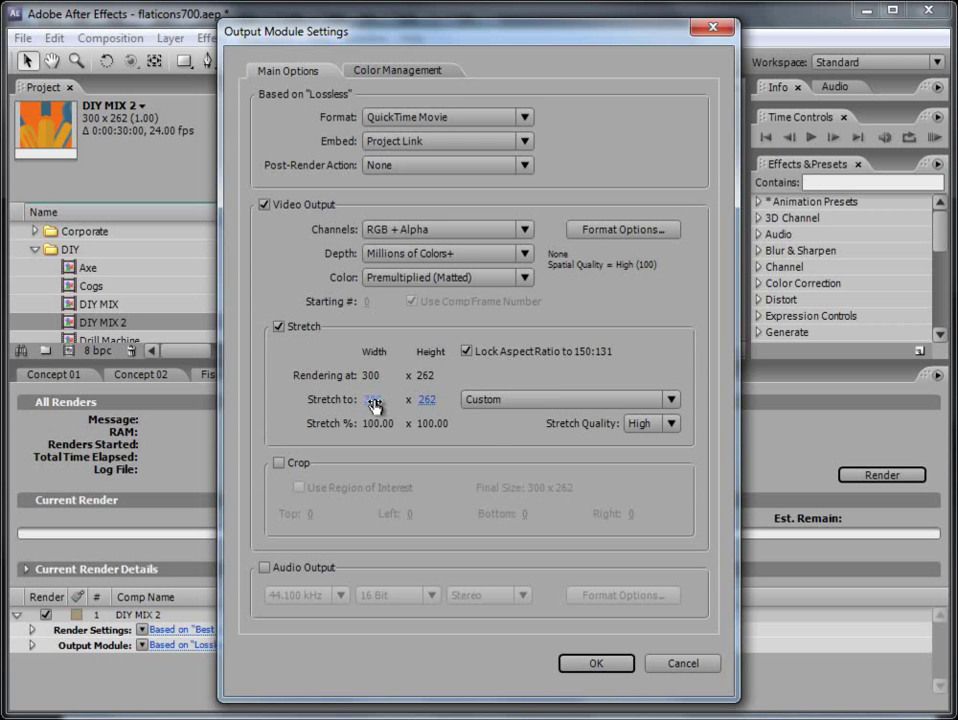
left_click(369, 401)
type("200")
key("Return")
left_click(279, 326)
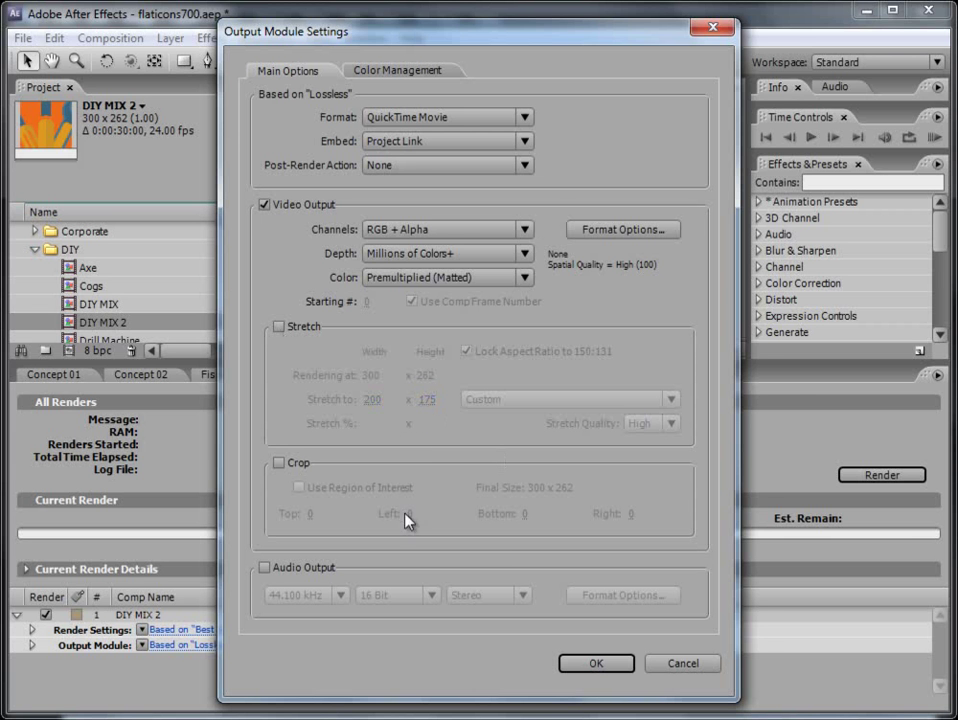
left_click(596, 664)
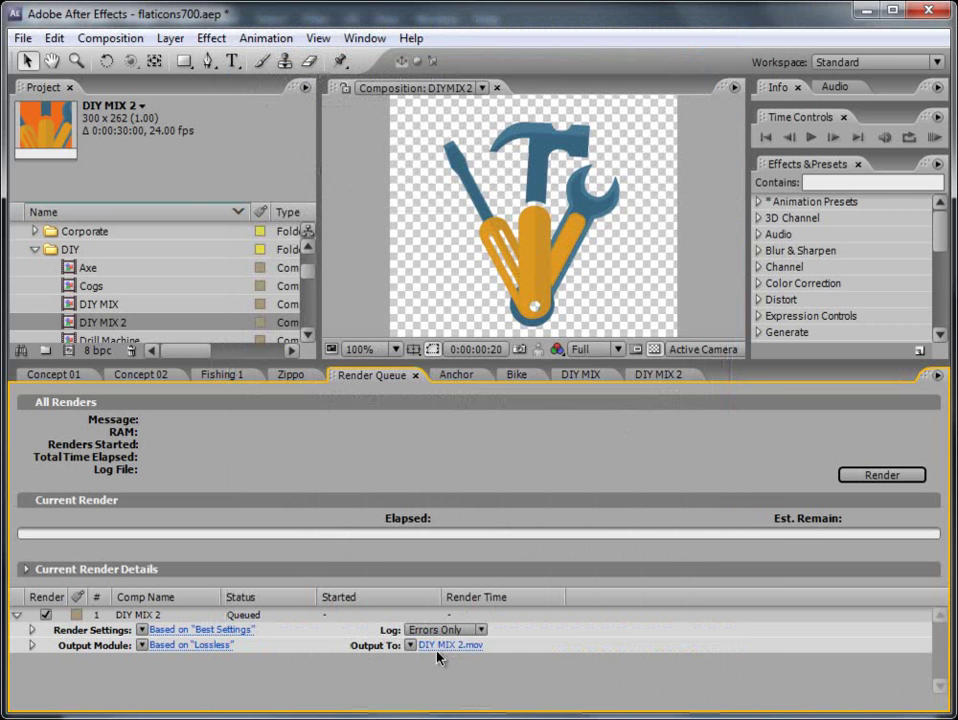
left_click(877, 476)
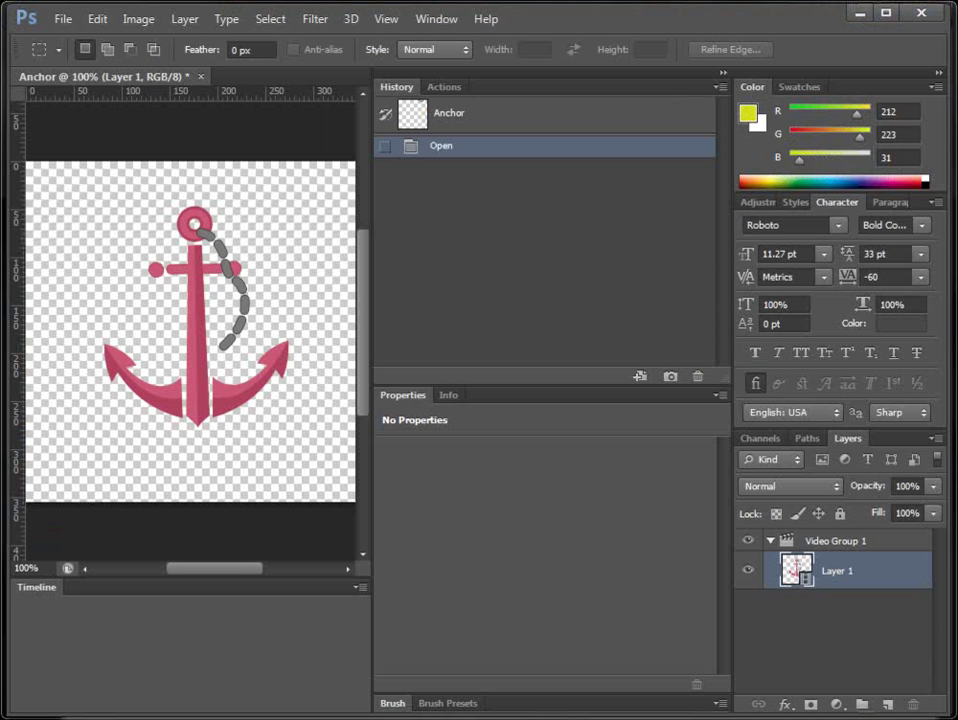
Step: Open the rendered DIY MIX 2.mov video as a Photoshop document
left_click(62, 19)
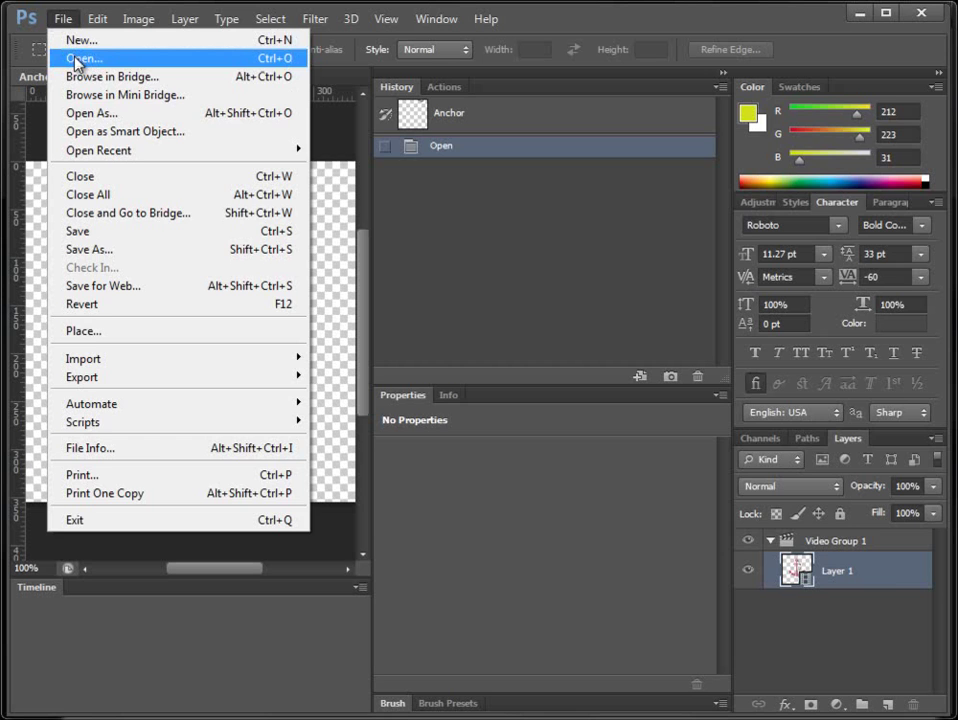
left_click(78, 60)
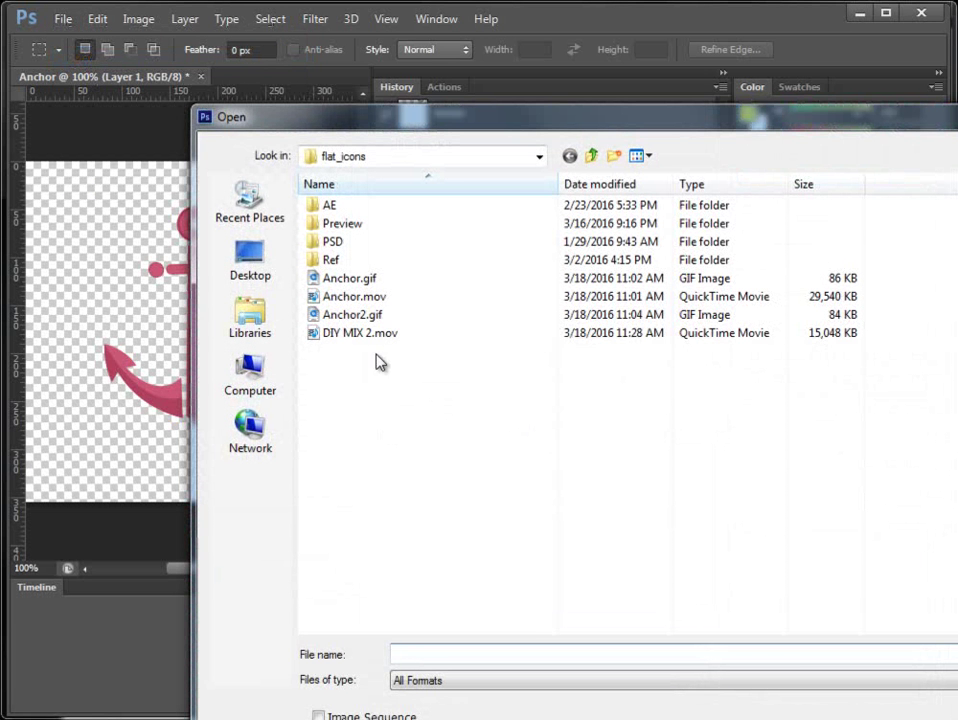
left_click(331, 333)
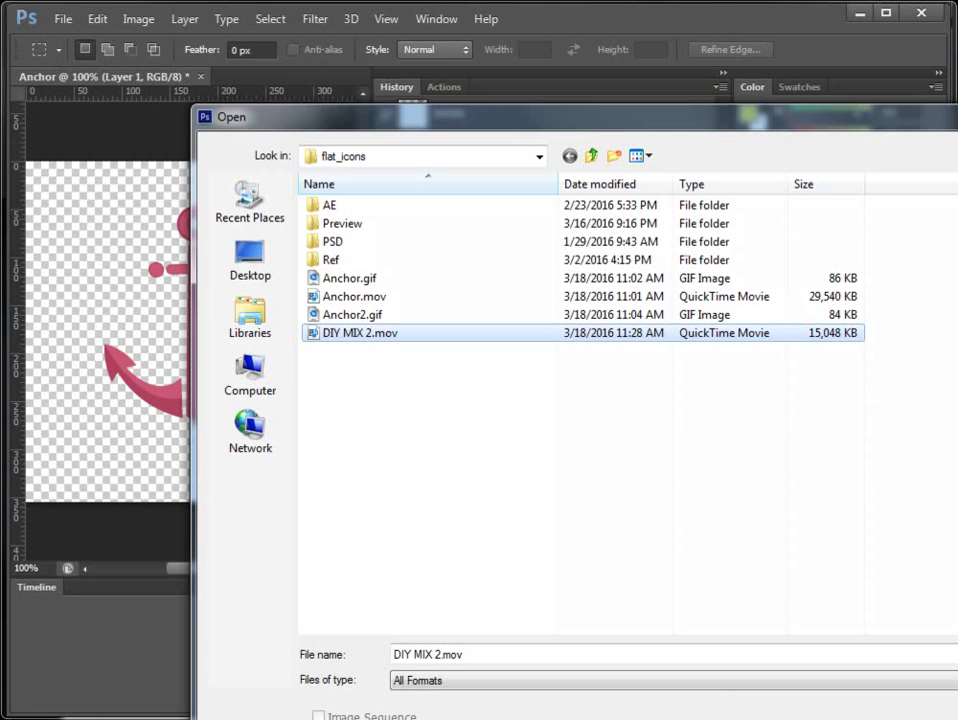
key("Return")
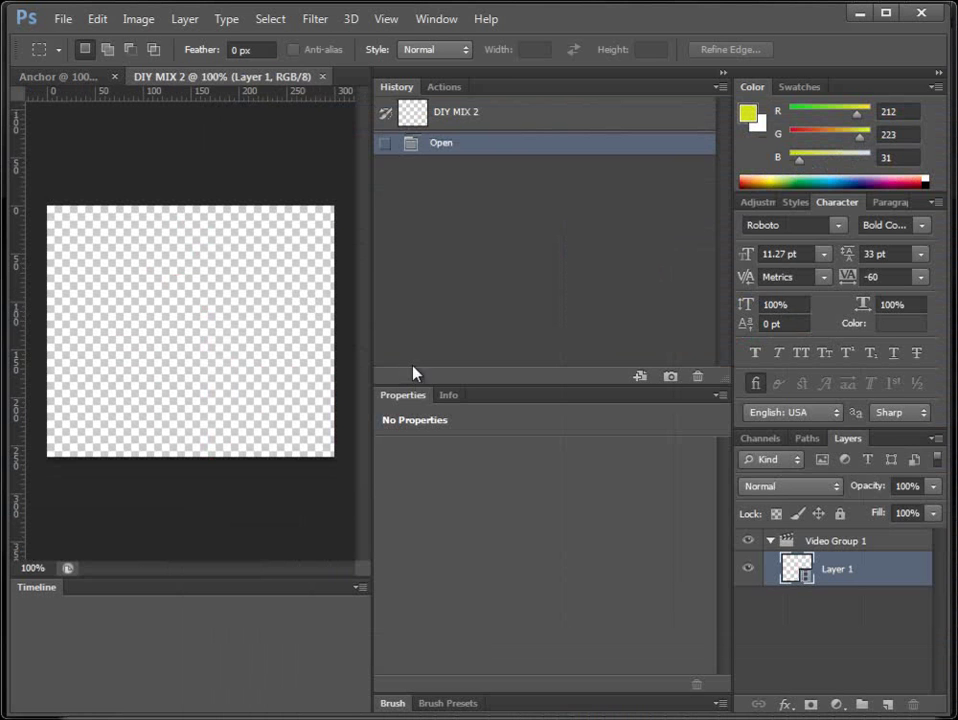
Step: Collapse the Brush panel to reveal the Timeline and play the tools animation from the start
left_click_drag(371, 349, 633, 356)
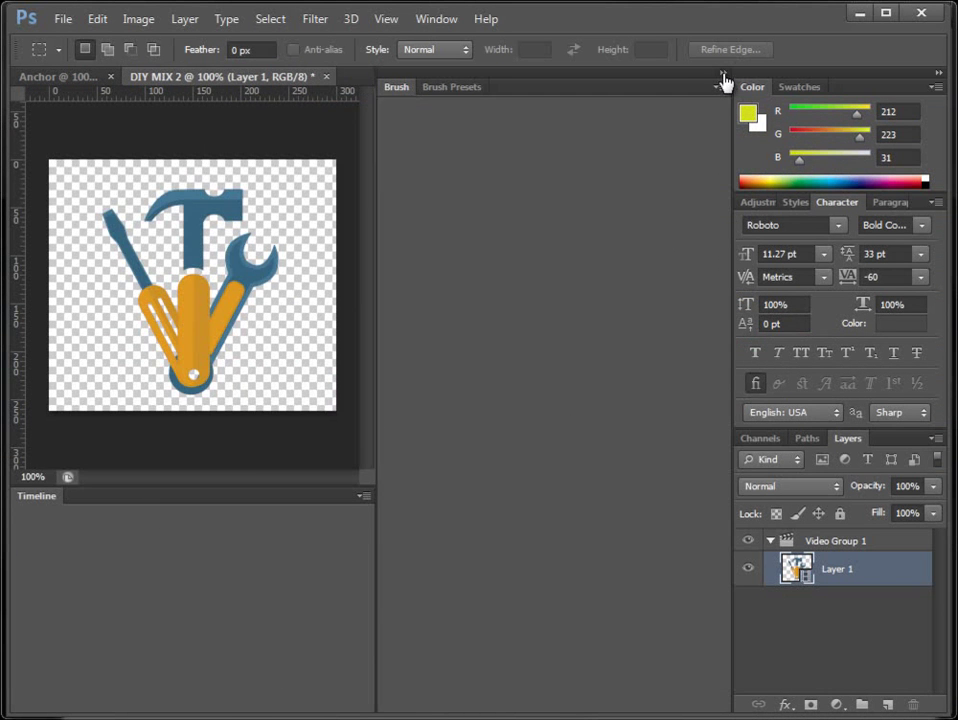
left_click(723, 73)
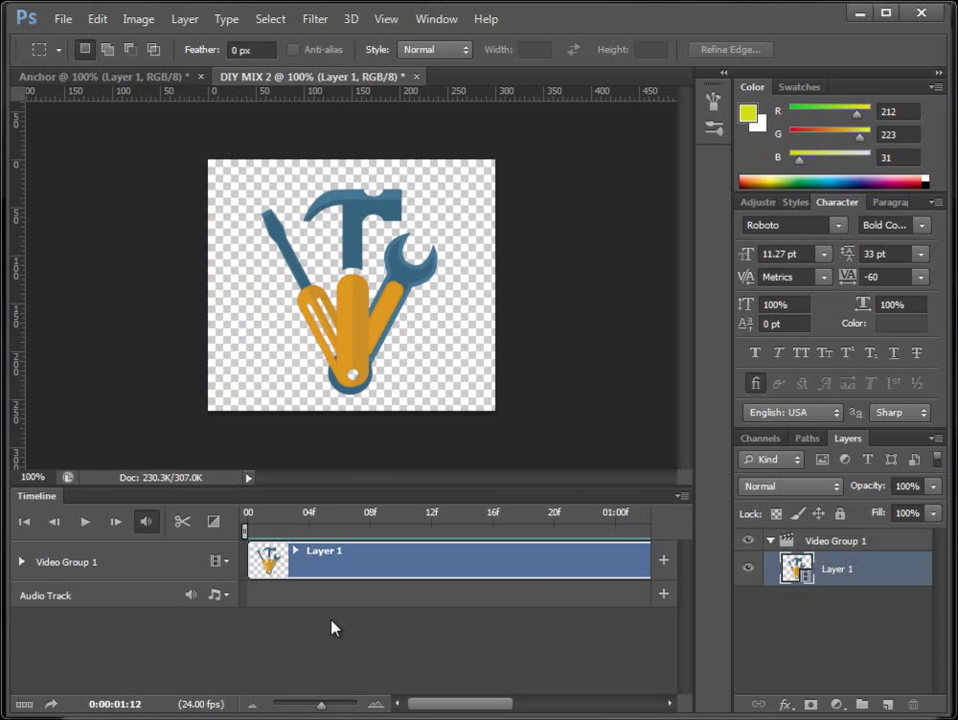
key("space")
left_click_drag(560, 712, 422, 714)
key("space")
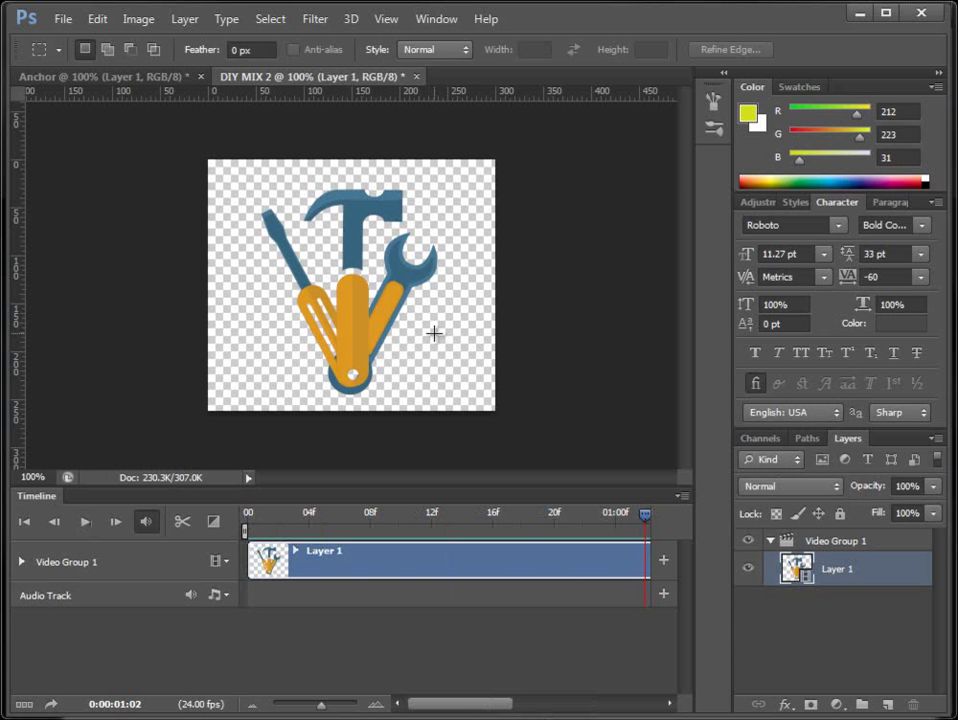
Step: In Save for Web, choose GIF with Selective colour reduction and Forever looping
left_click(62, 18)
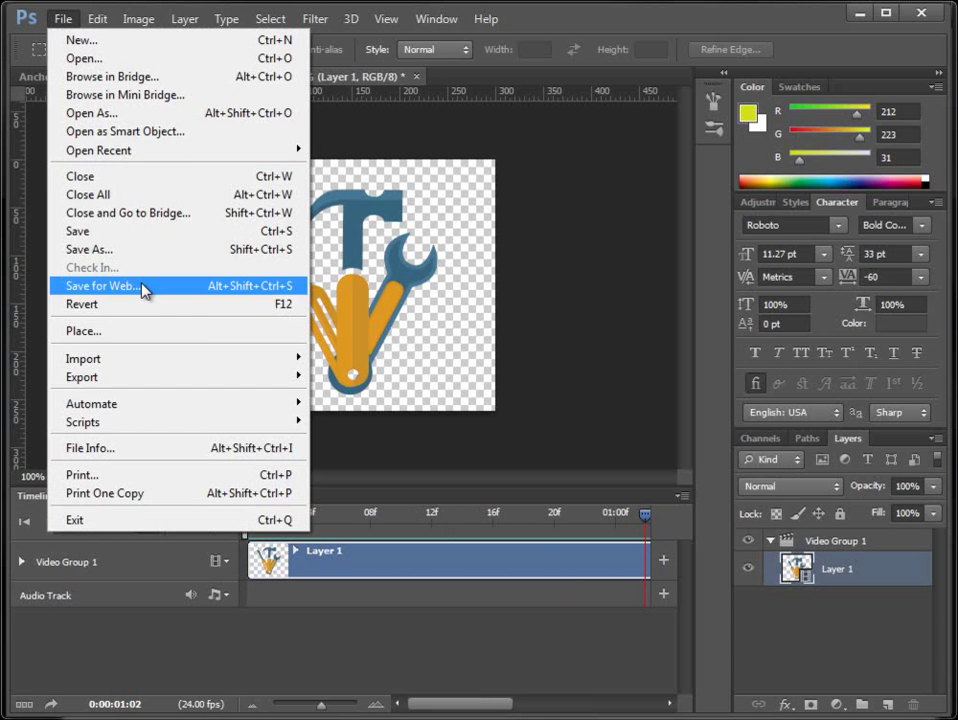
left_click(143, 288)
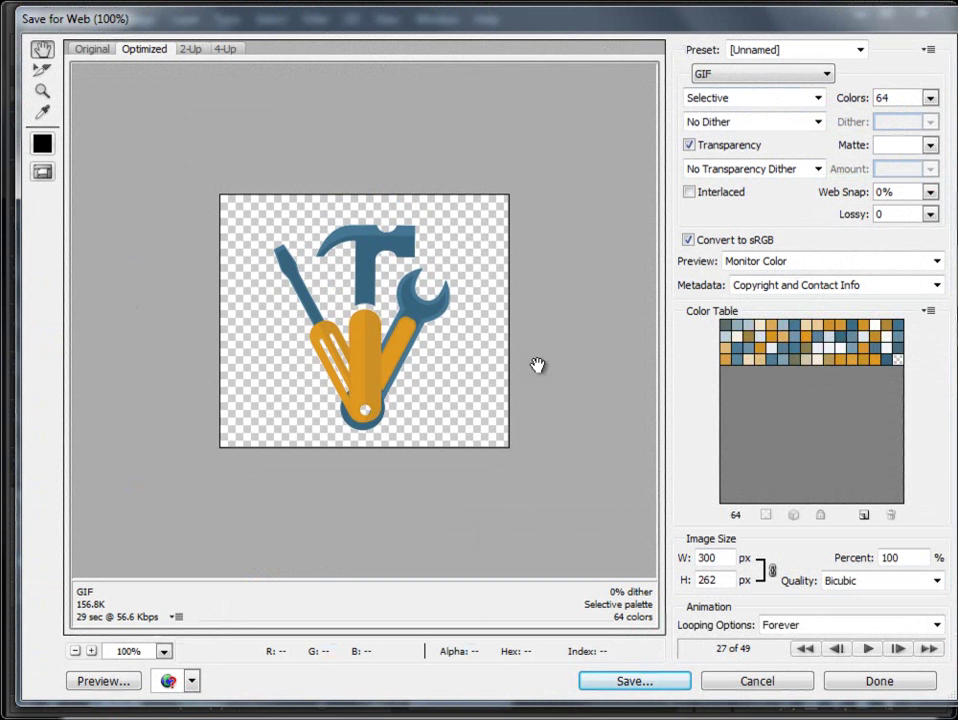
left_click(728, 81)
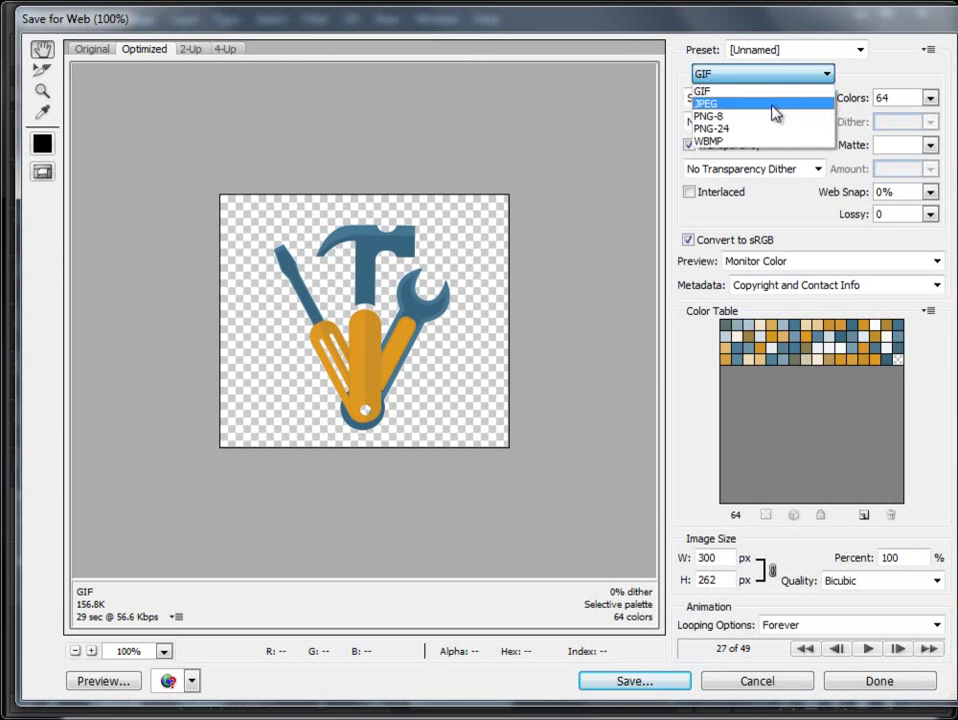
key("Escape")
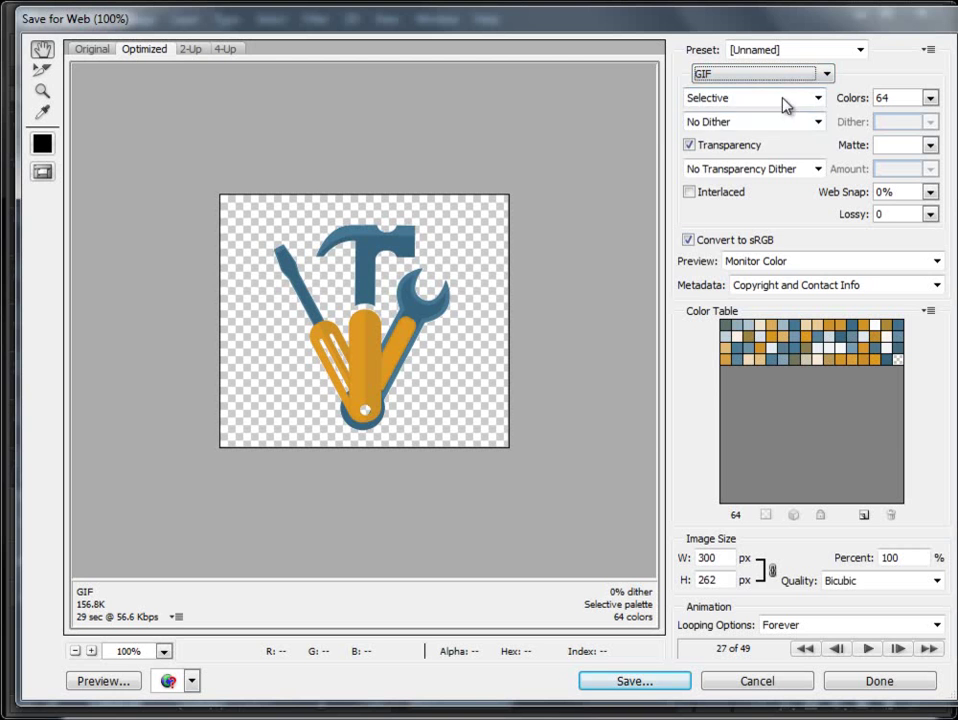
left_click(819, 100)
left_click(731, 133)
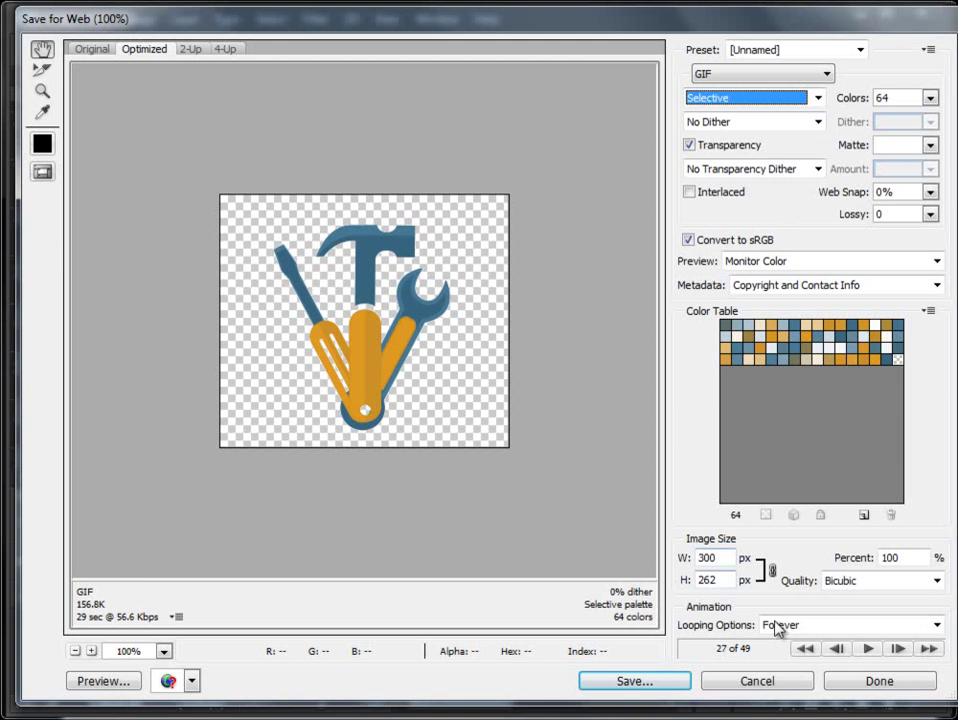
left_click(853, 627)
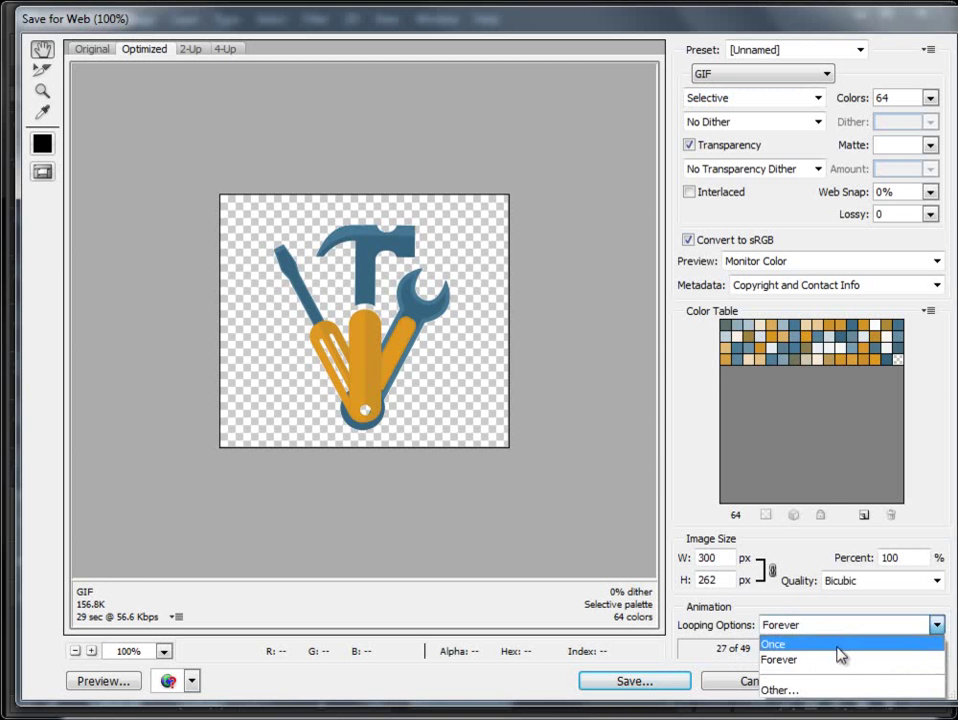
left_click(780, 638)
left_click(936, 625)
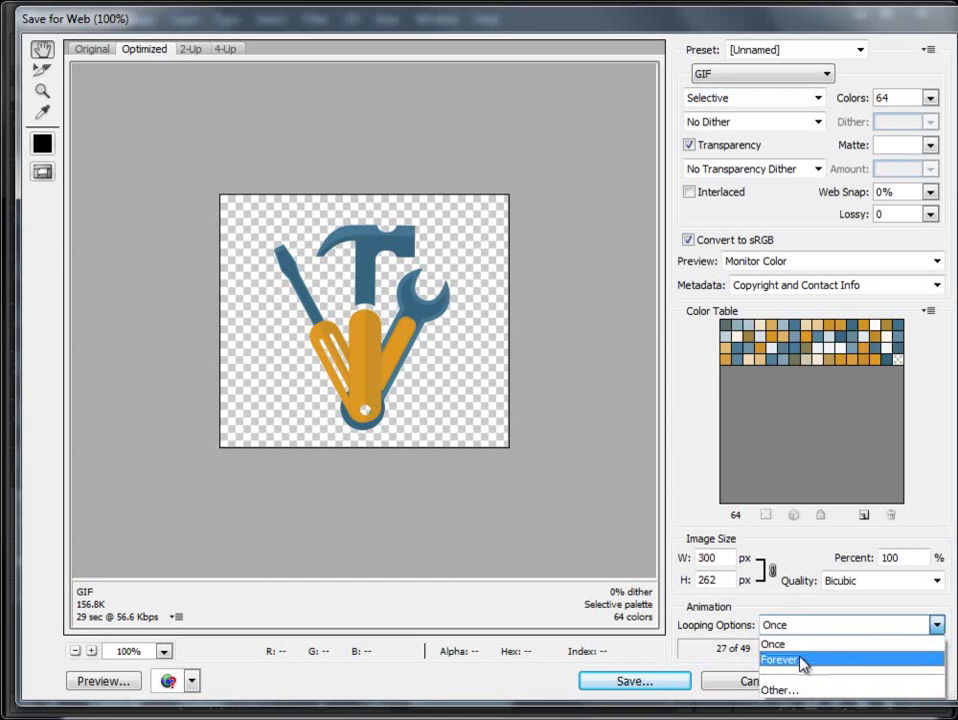
left_click(790, 660)
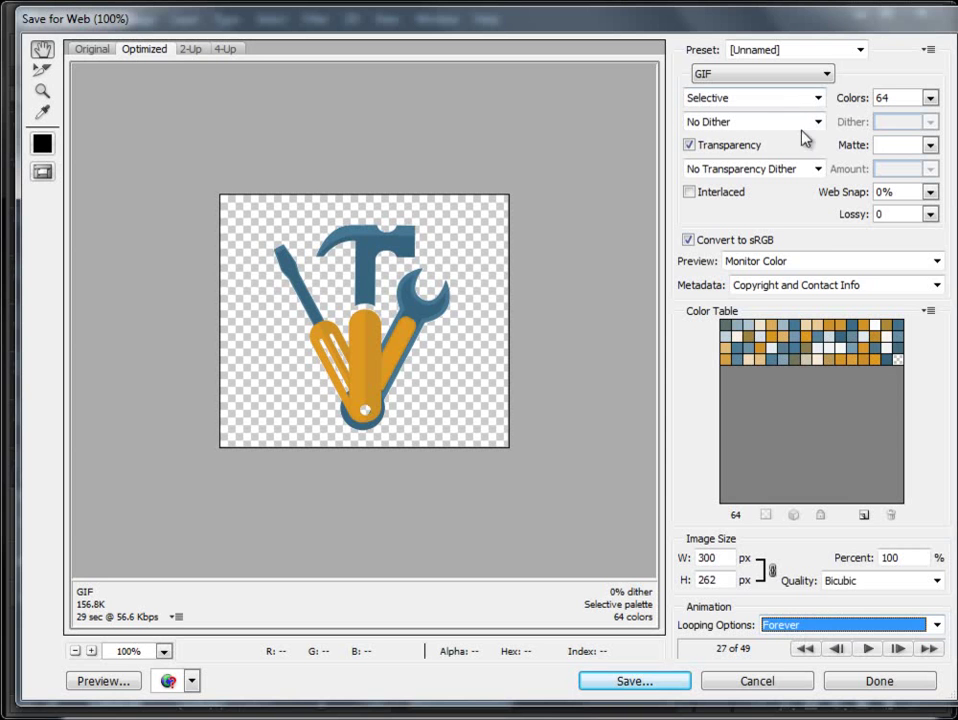
Step: Set the palette to 64 colours and save the GIF as DIY-MIX-2.gif in flat_icons
left_click(930, 97)
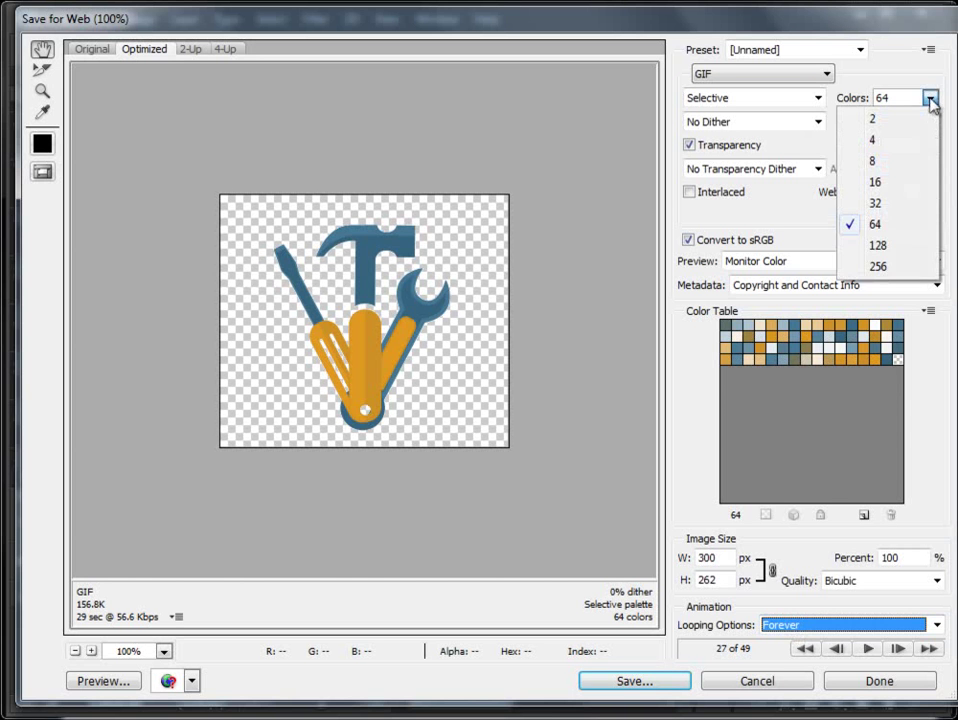
left_click(892, 266)
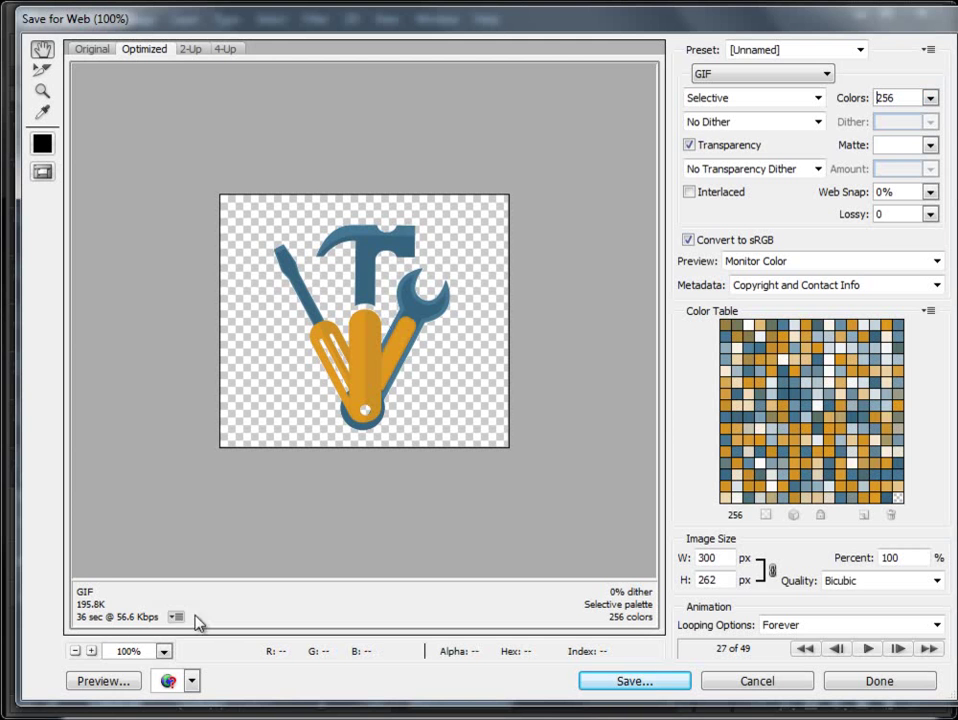
left_click(930, 98)
left_click(876, 224)
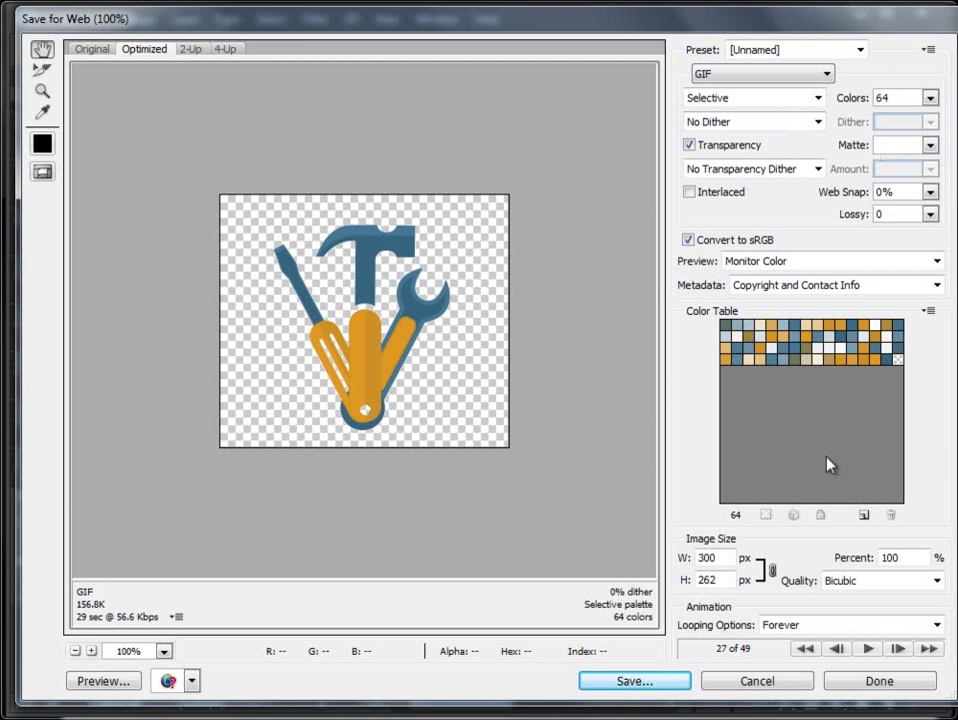
left_click(632, 681)
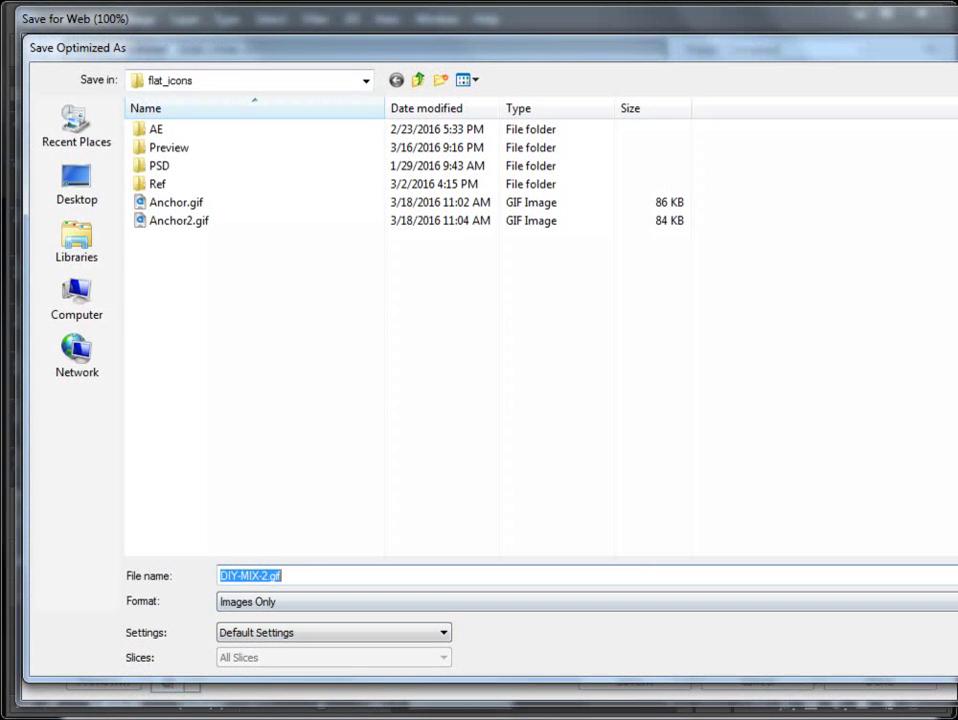
key("Return")
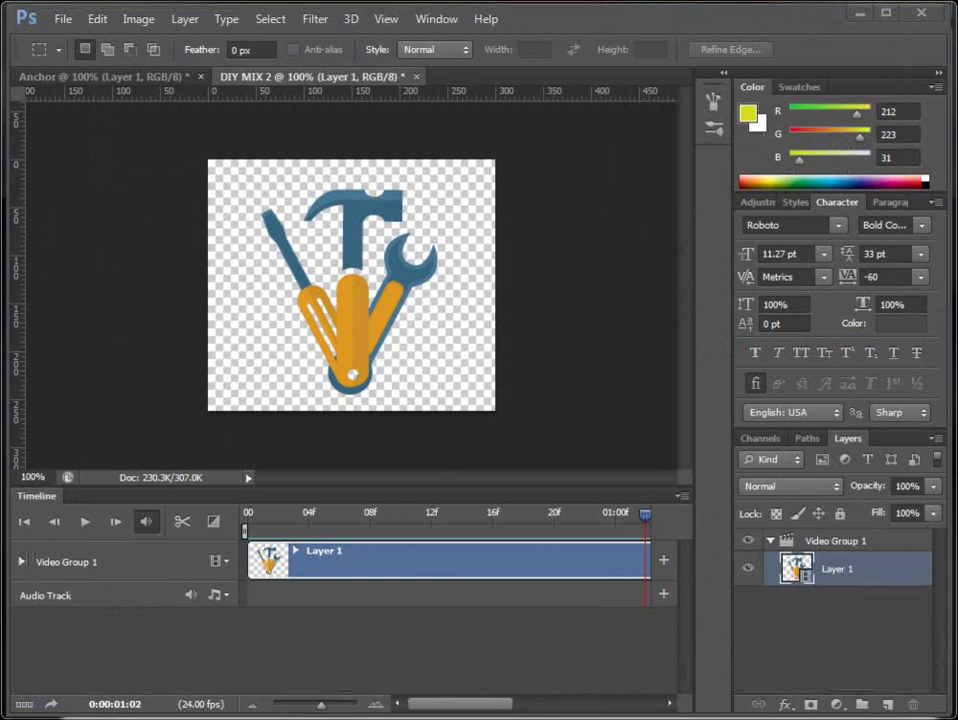
Step: In the flat_icons folder, open DIY-MIX-2.gif with Internet Explorer
key("alt+Tab")
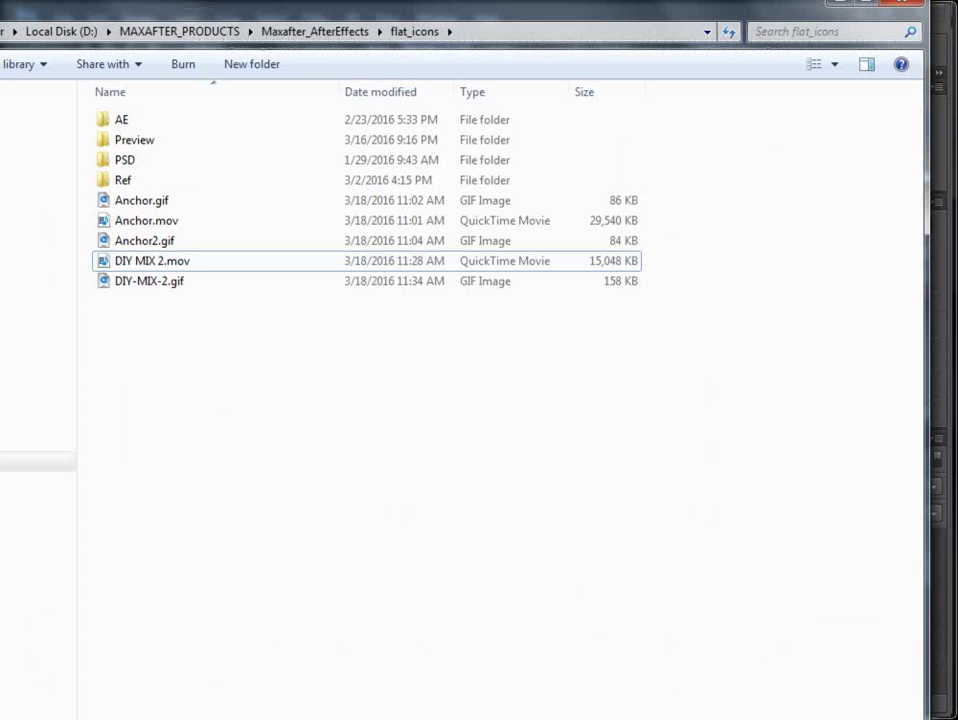
left_click(160, 289)
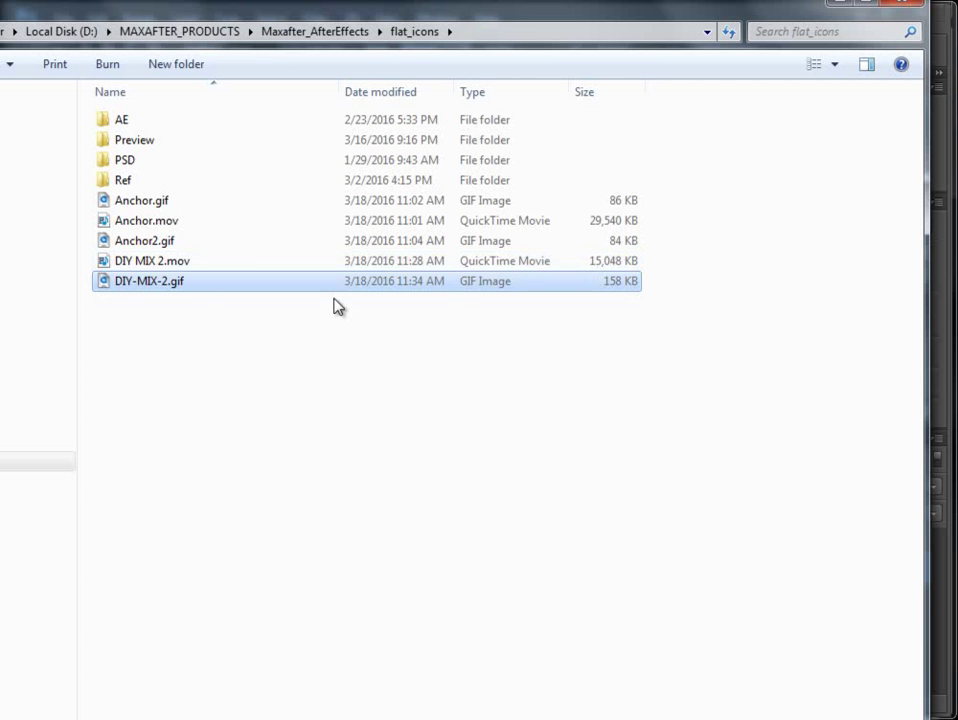
right_click(175, 286)
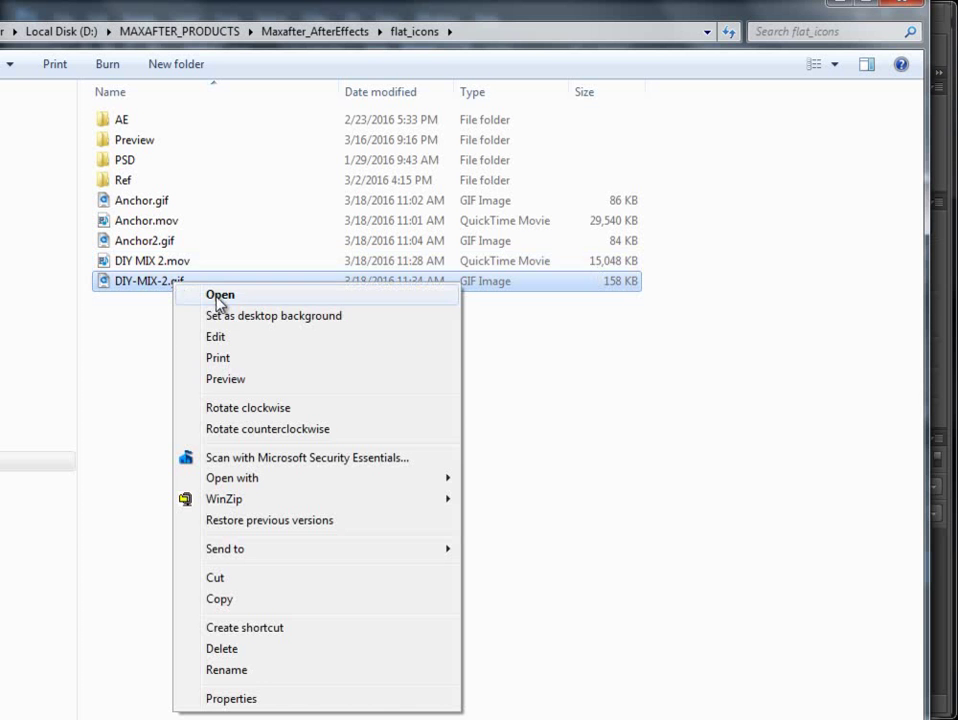
mouse_move(245, 485)
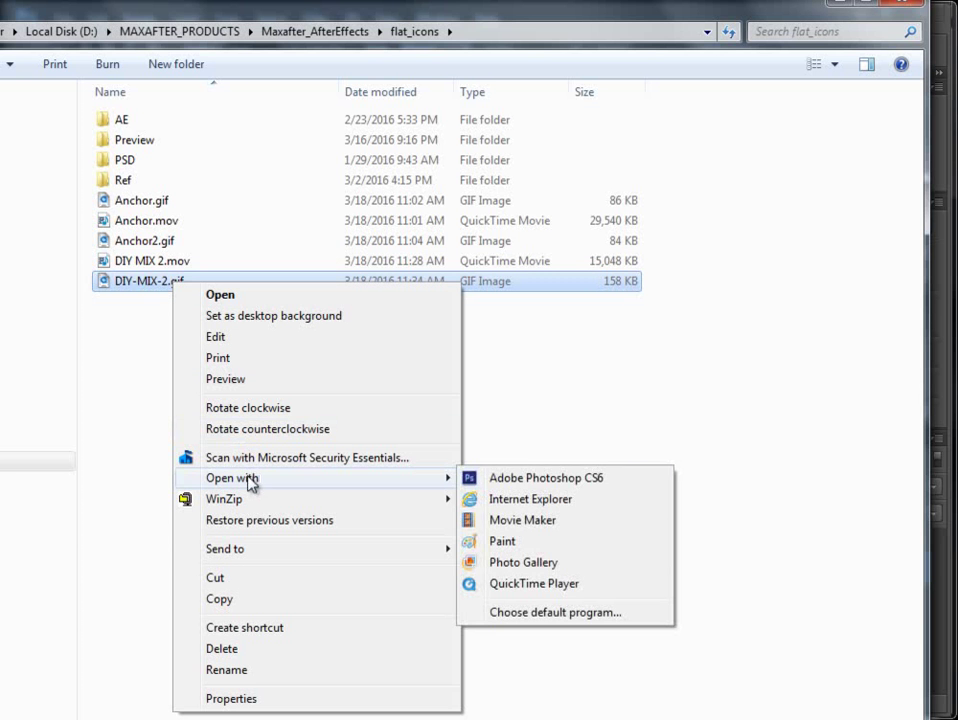
left_click(535, 498)
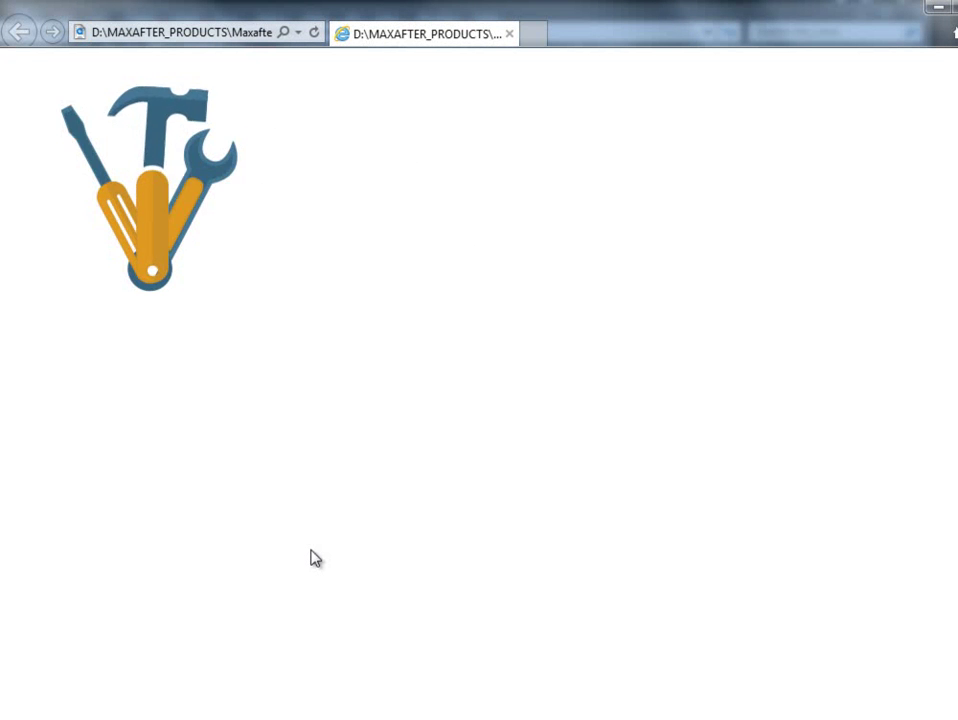
Step: Watch the looping tools GIF in Internet Explorer, then close the browser
left_click_drag(616, 22, 658, 24)
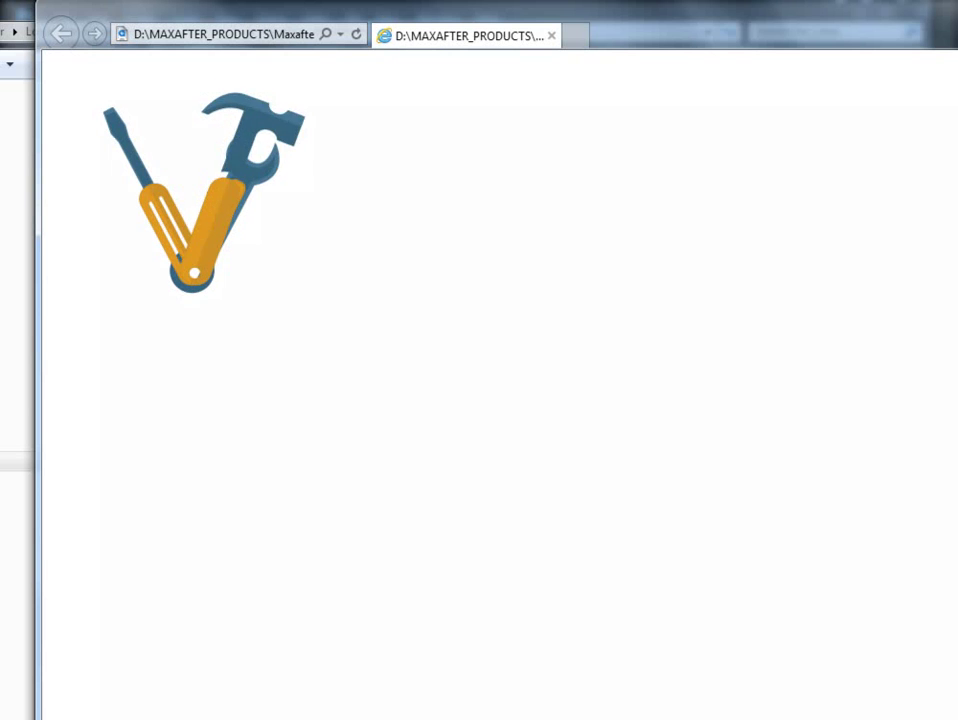
key("alt+F4")
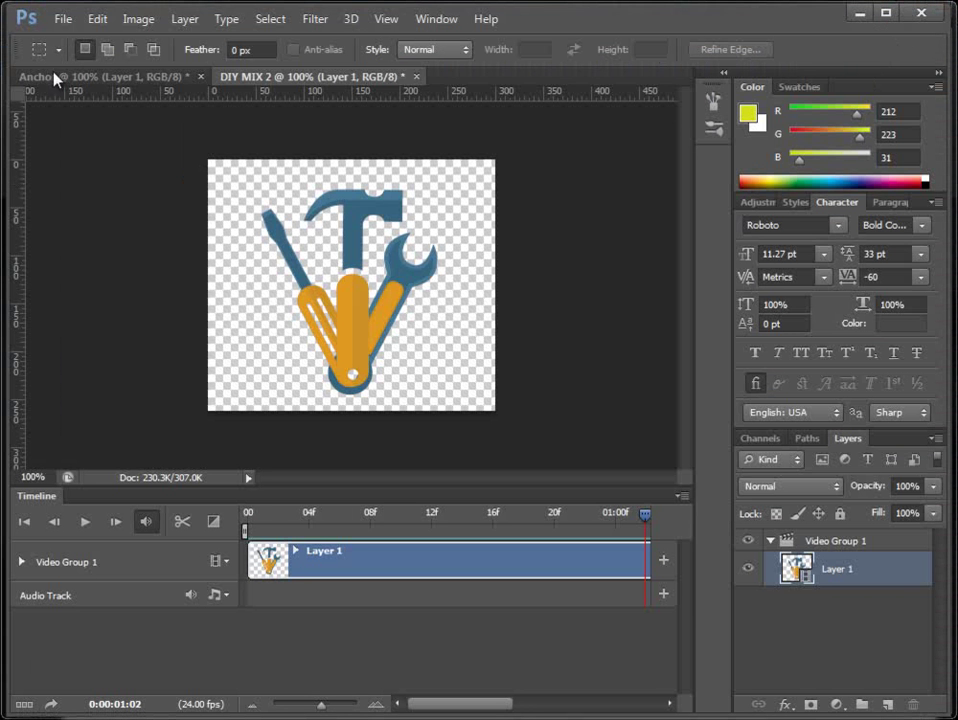
Step: Return to the DIY MIX 2 document in Photoshop, dismissing the File menu unused
left_click(62, 19)
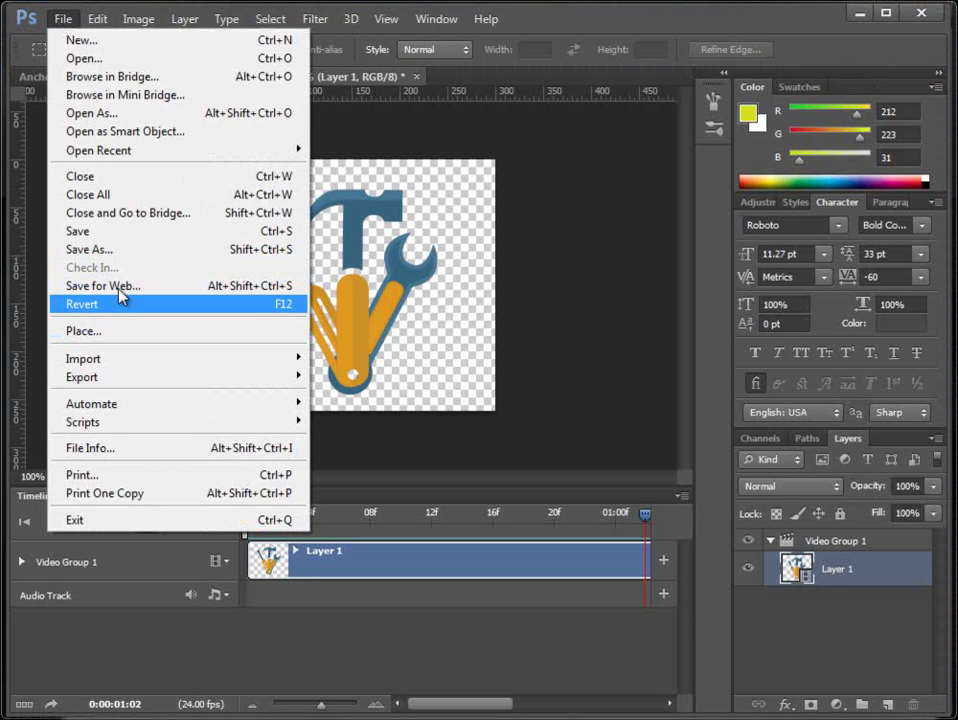
left_click(630, 125)
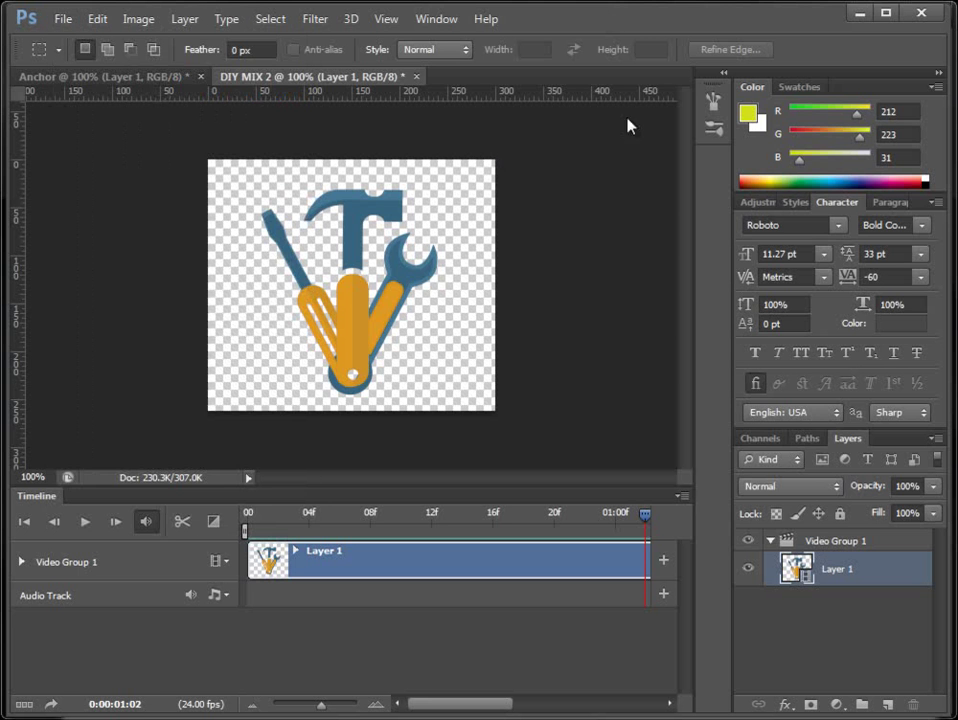